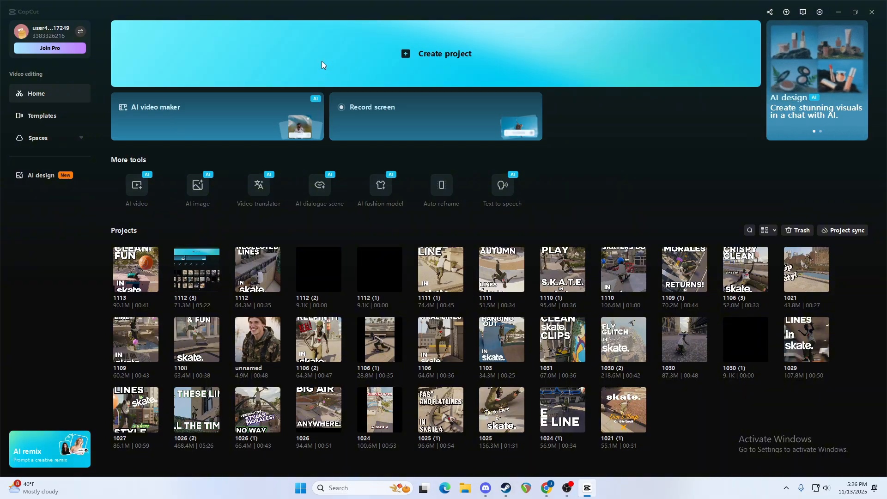
# Create a new project and import all nine skate clips from the Videos folder inside the Skate data folder.
pyautogui.click(322, 61)
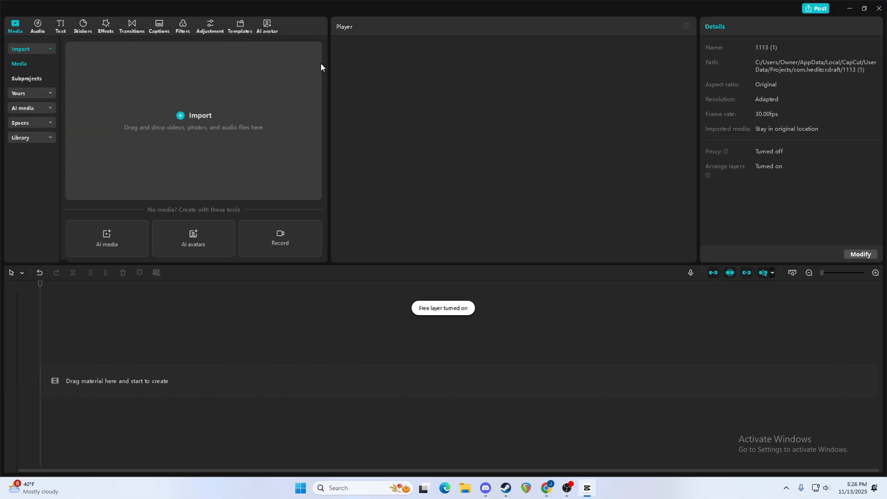
pyautogui.click(197, 111)
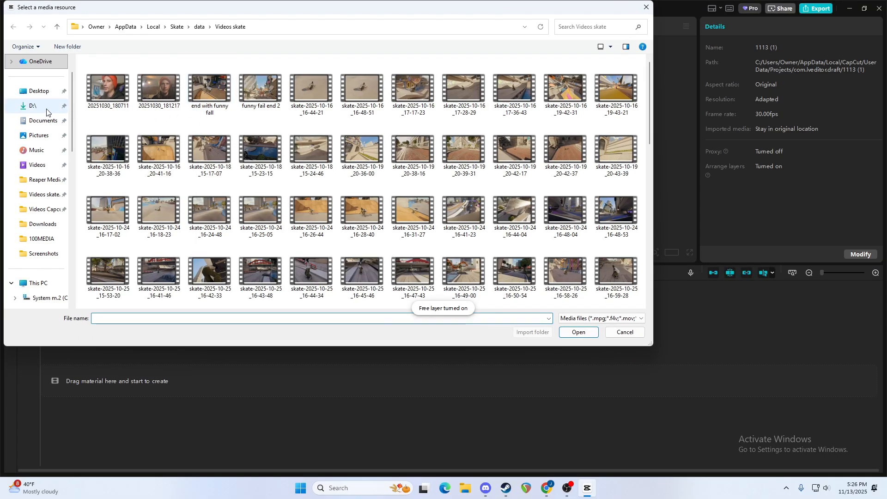
pyautogui.click(205, 27)
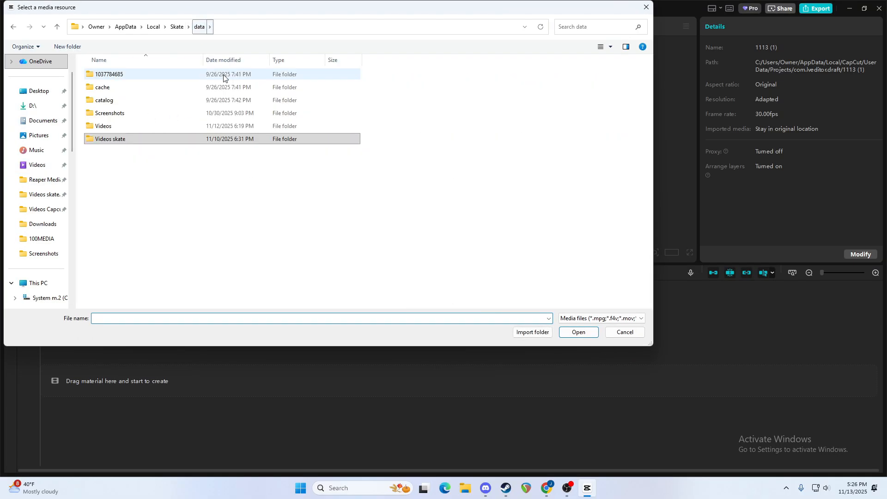
pyautogui.click(97, 129)
pyautogui.doubleClick(96, 130)
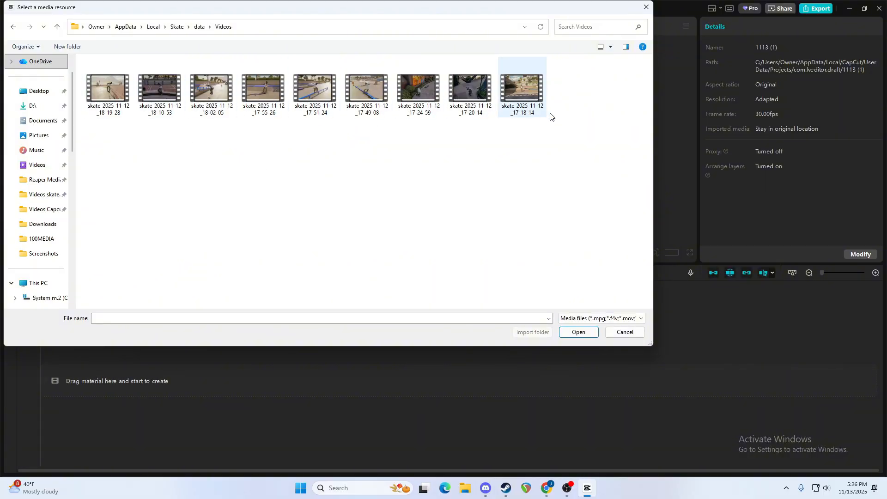
pyautogui.moveTo(589, 100); pyautogui.dragTo(129, 101)
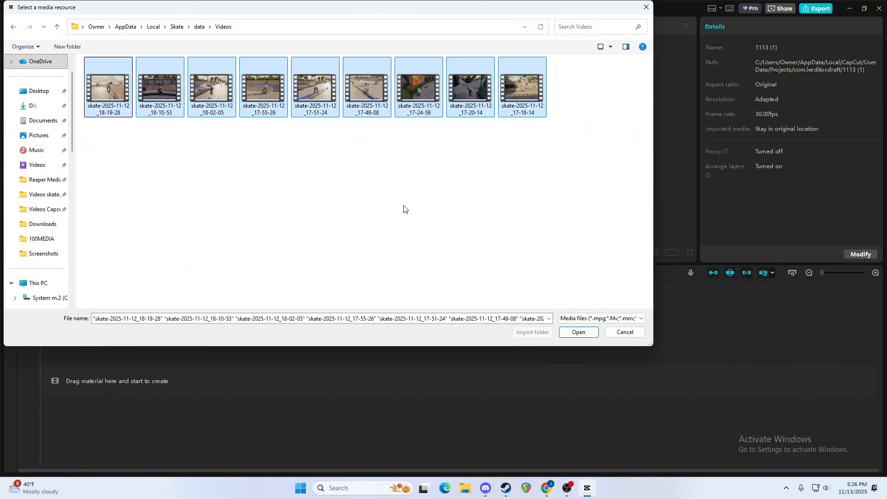
pyautogui.click(582, 332)
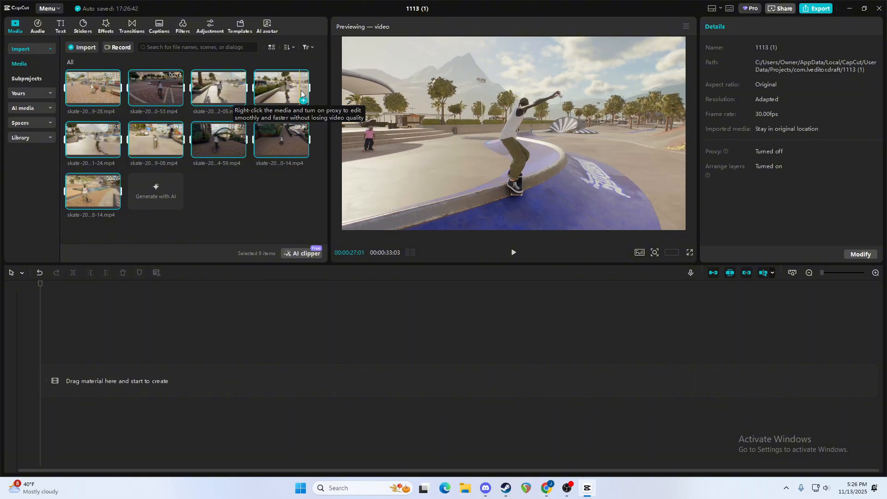
# Place only the clip skate-2025-11-12_17-55-26.mp4 on the empty timeline.
pyautogui.click(303, 101)
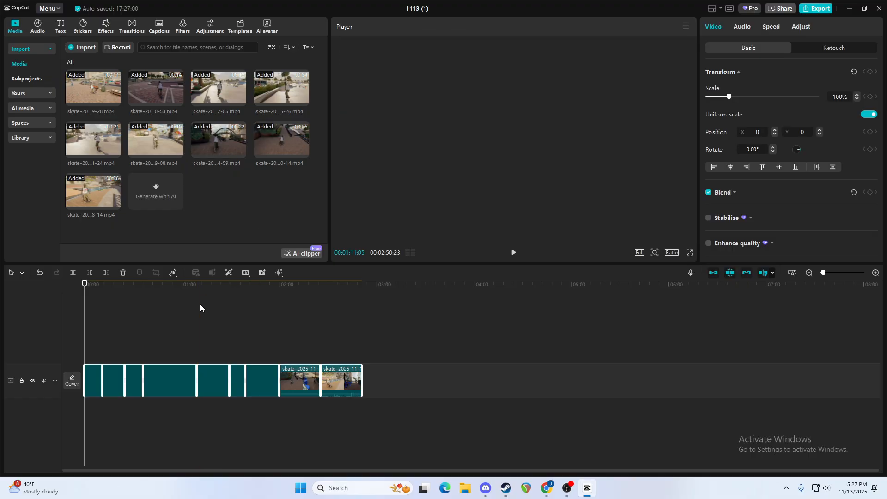
pyautogui.press('Delete')
pyautogui.click(303, 100)
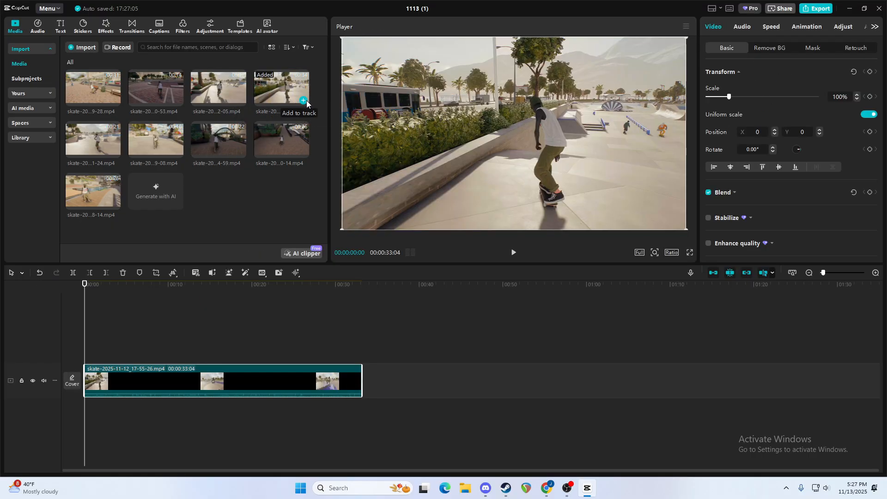
# Add the seventh compound clip from My presets as an overlay above the skate clip, aligned to that clip's end.
pyautogui.click(32, 121)
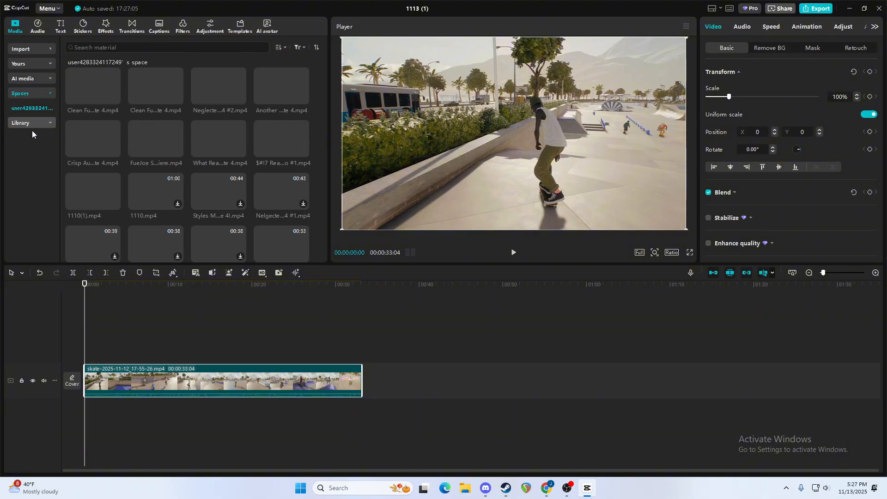
pyautogui.scroll(-5, 155, 160)
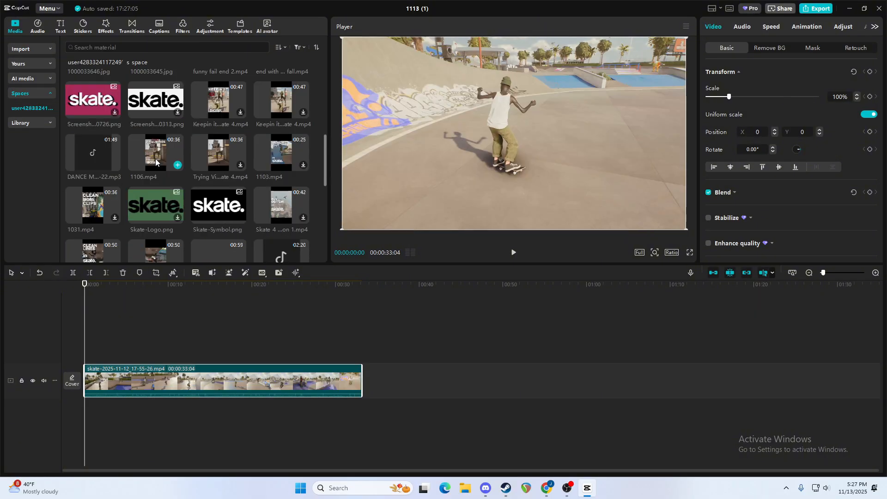
pyautogui.scroll(-1, 156, 160)
pyautogui.scroll(-2, 179, 148)
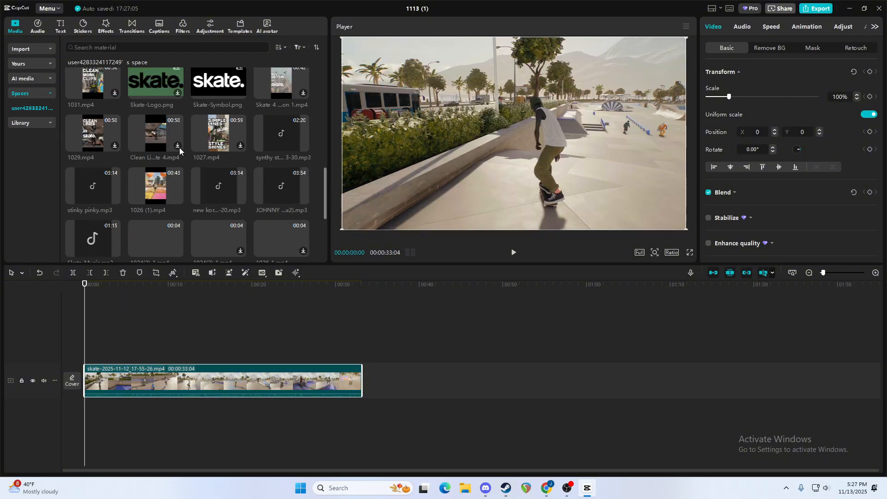
pyautogui.click(32, 63)
pyautogui.click(29, 79)
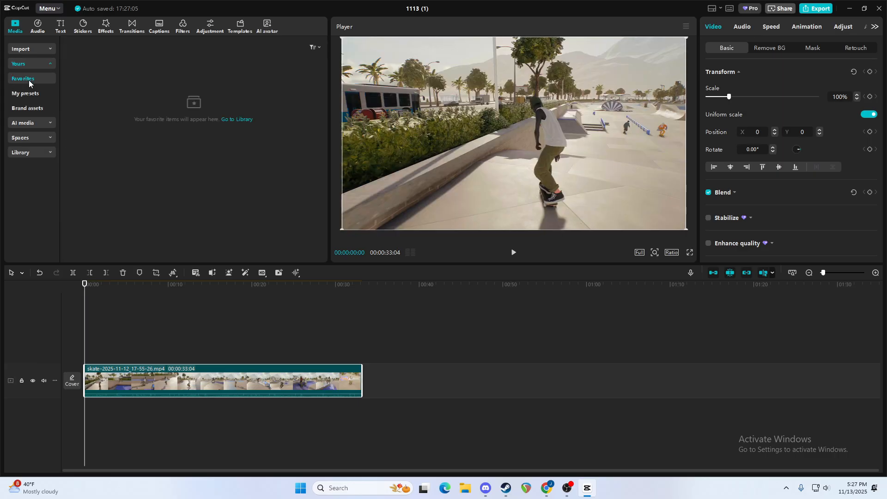
pyautogui.click(27, 94)
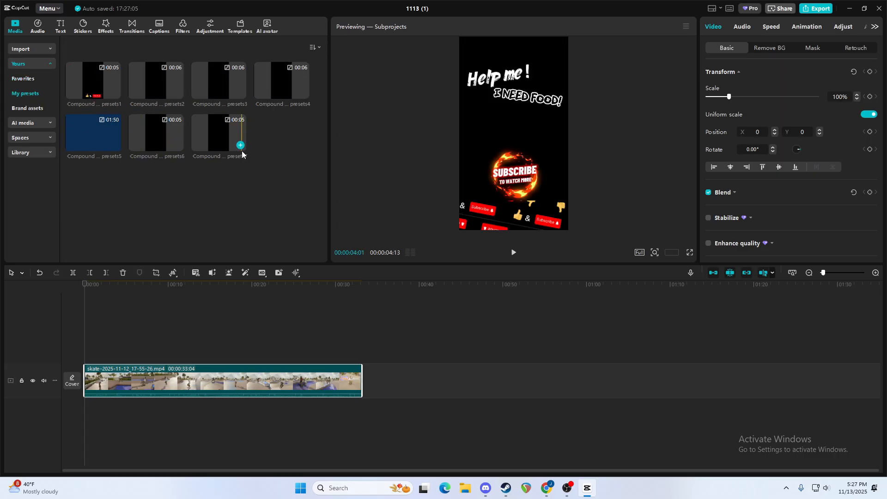
pyautogui.click(240, 145)
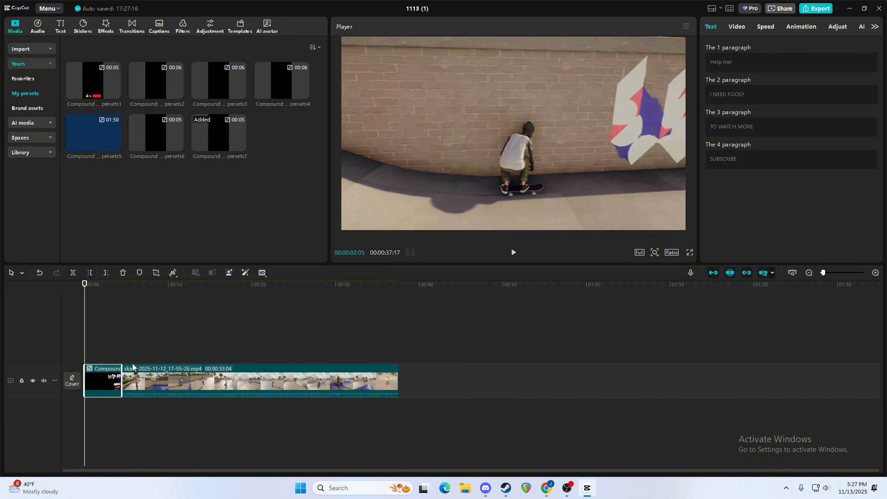
pyautogui.moveTo(105, 383); pyautogui.dragTo(340, 349)
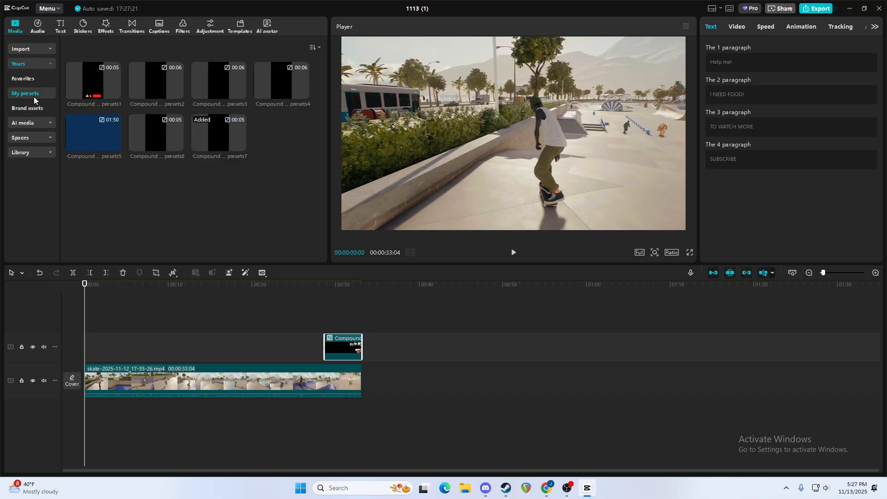
# Add Skate Music.mp3 from the cloud space to the timeline and generate beat markers on it.
pyautogui.click(28, 137)
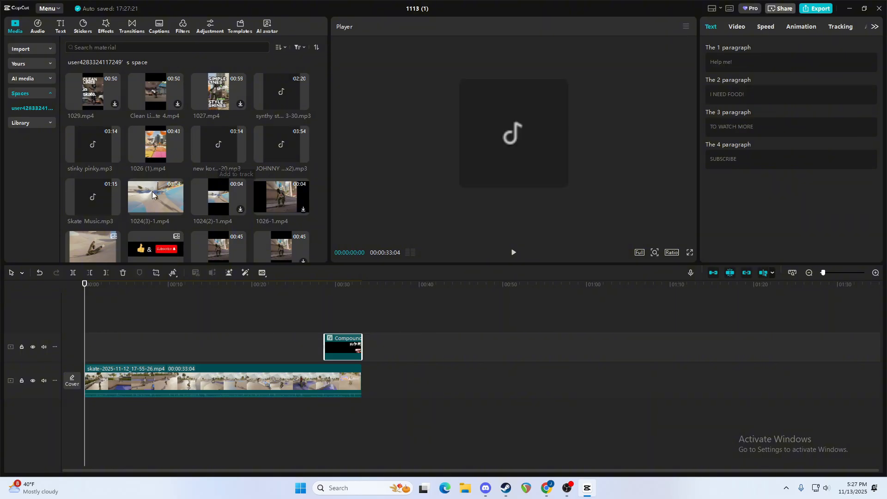
pyautogui.click(114, 209)
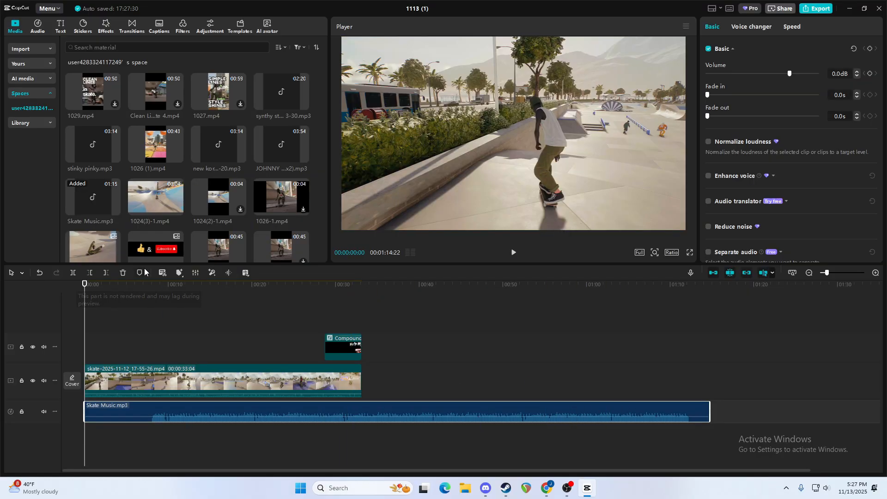
pyautogui.click(180, 273)
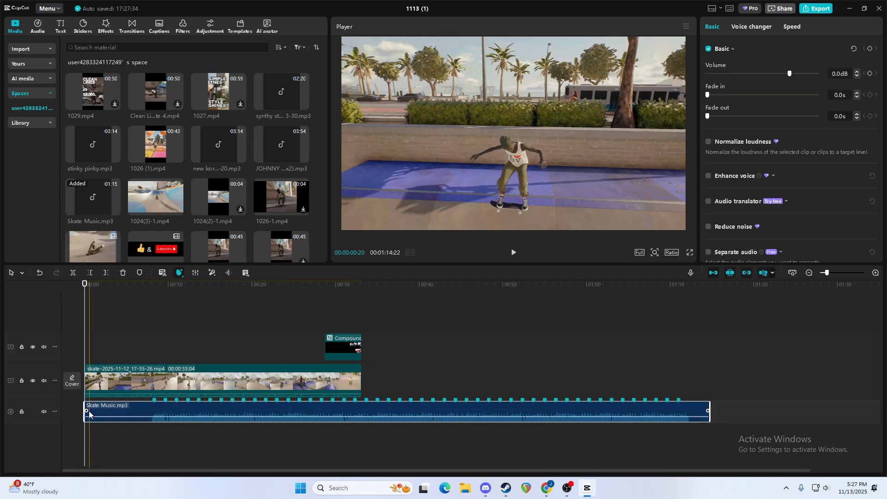
# Trim the music's quiet intro so it starts at the beginning of the timeline, and cut its end to match the skate clip.
pyautogui.moveTo(86, 413); pyautogui.dragTo(195, 417)
pyautogui.moveTo(263, 413); pyautogui.dragTo(152, 412)
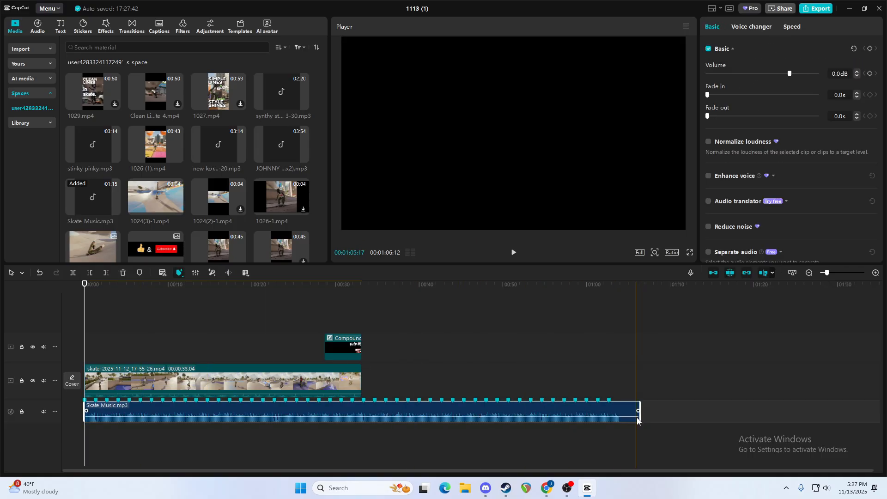
pyautogui.moveTo(639, 415); pyautogui.dragTo(361, 415)
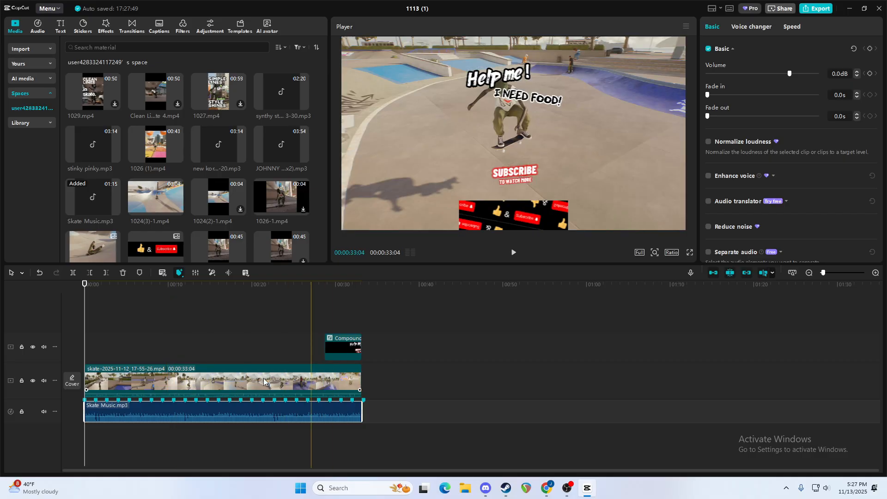
# Trim the start of the skate clip to a length of 00:00:31:24 and turn off the timeline's magnet, snapping, linkage and preview axis options.
pyautogui.moveTo(87, 381); pyautogui.dragTo(99, 378)
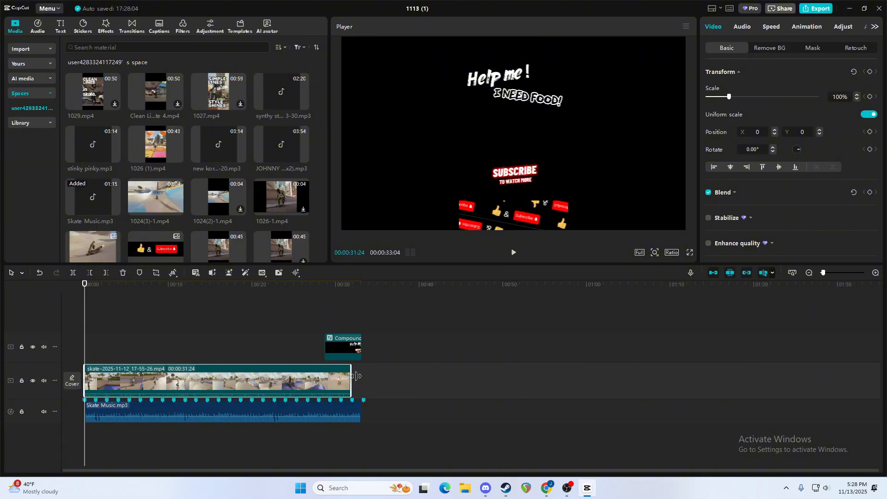
pyautogui.moveTo(318, 380); pyautogui.dragTo(347, 380)
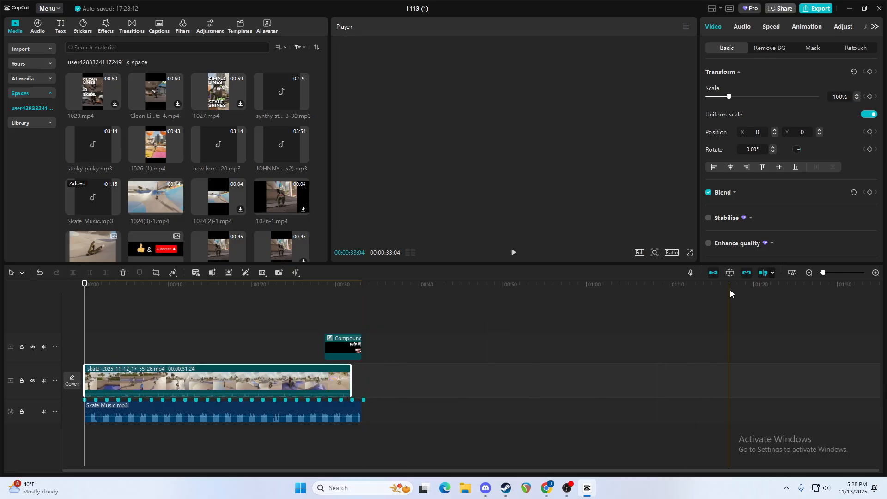
pyautogui.click(763, 277)
pyautogui.click(748, 277)
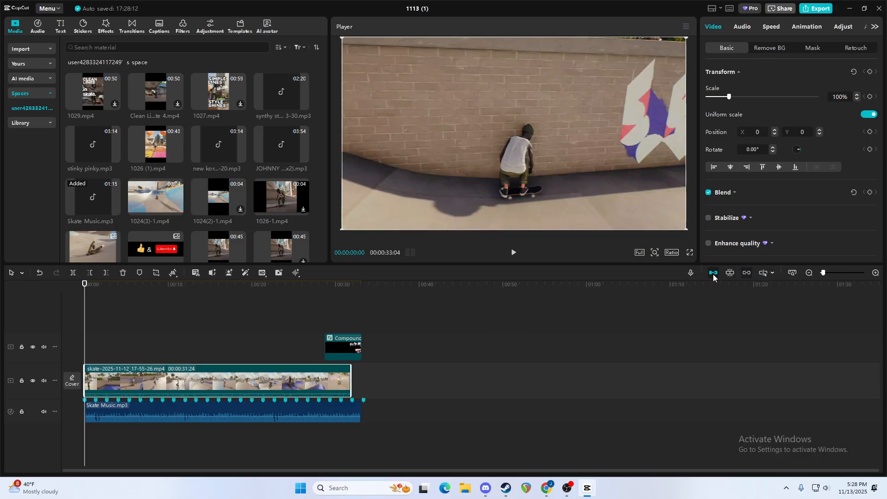
# Shift the skate clip against the beat markers with auto snapping on, extend its start to a 00:00:32:27 length, and return it to the timeline start.
pyautogui.moveTo(305, 383); pyautogui.dragTo(342, 381)
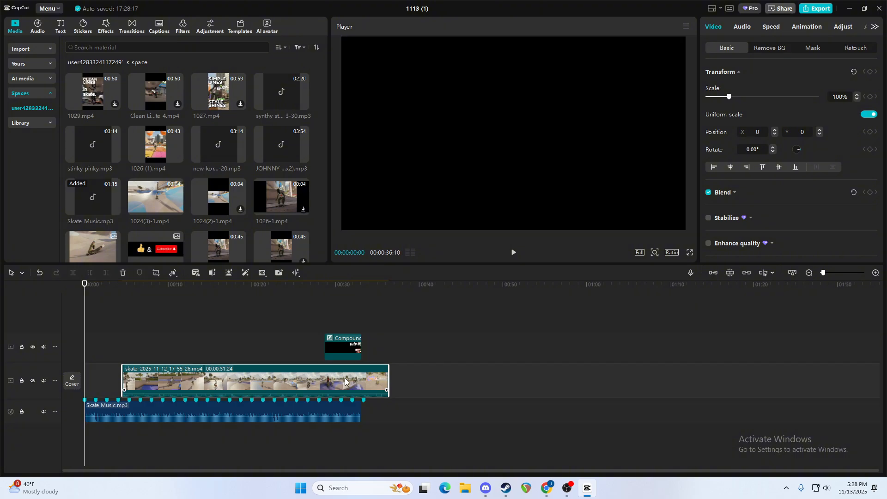
pyautogui.moveTo(123, 380); pyautogui.dragTo(117, 380)
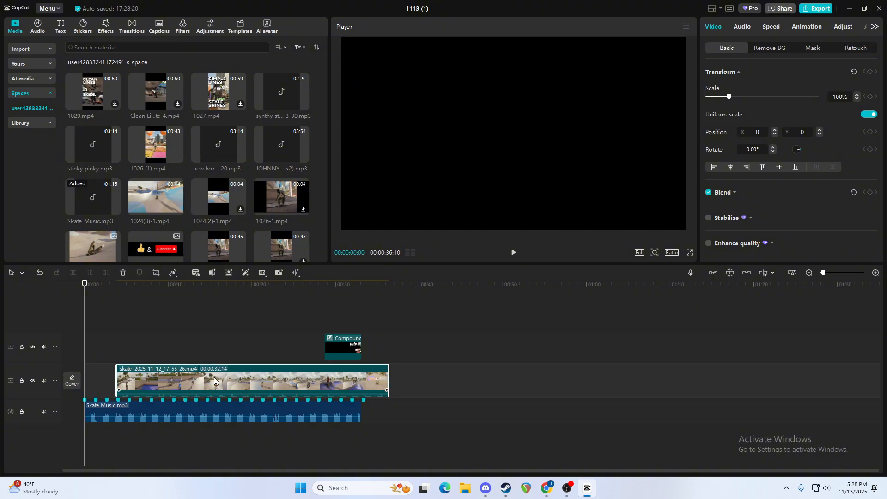
pyautogui.moveTo(214, 380); pyautogui.dragTo(193, 380)
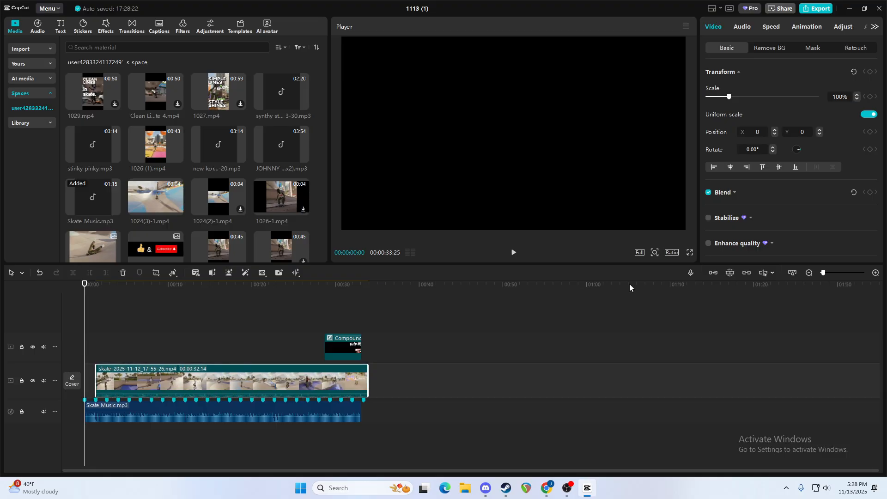
pyautogui.click(713, 273)
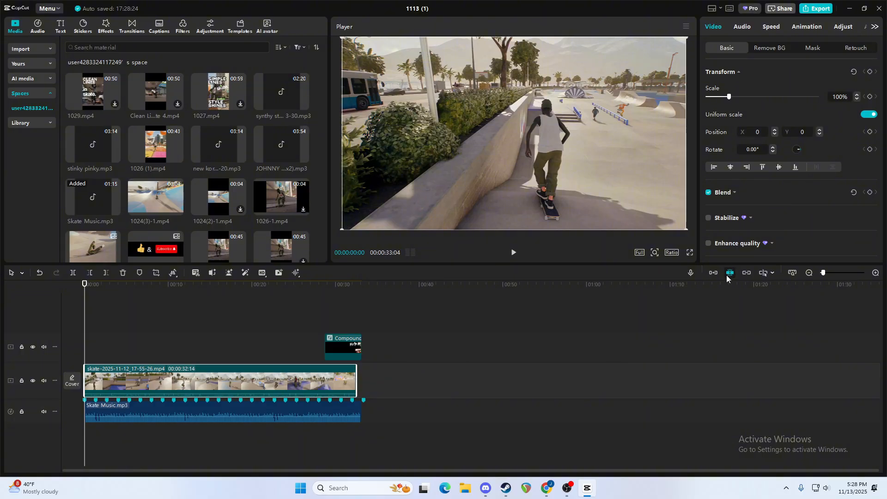
pyautogui.moveTo(338, 383); pyautogui.dragTo(353, 383)
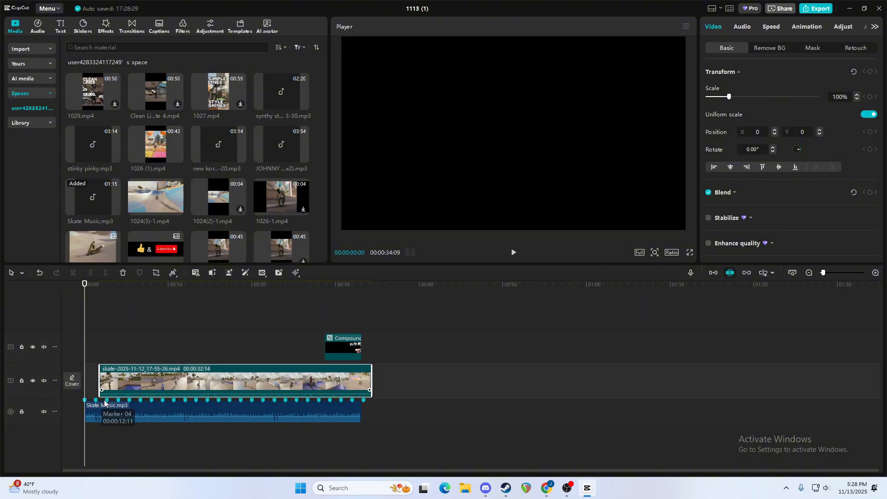
pyautogui.moveTo(96, 383); pyautogui.dragTo(95, 383)
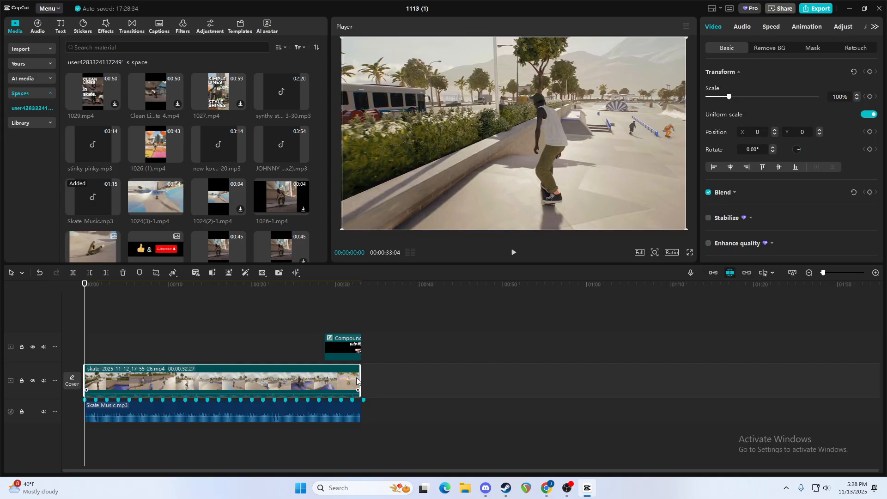
# Shorten the skate clip to 00:00:32:00 at the beat marker, and align the ends of the overlay and the music with it.
pyautogui.moveTo(358, 378)
pyautogui.mouseDown()
pyautogui.moveTo(345, 379)
pyautogui.moveTo(352, 376)
pyautogui.mouseUp()
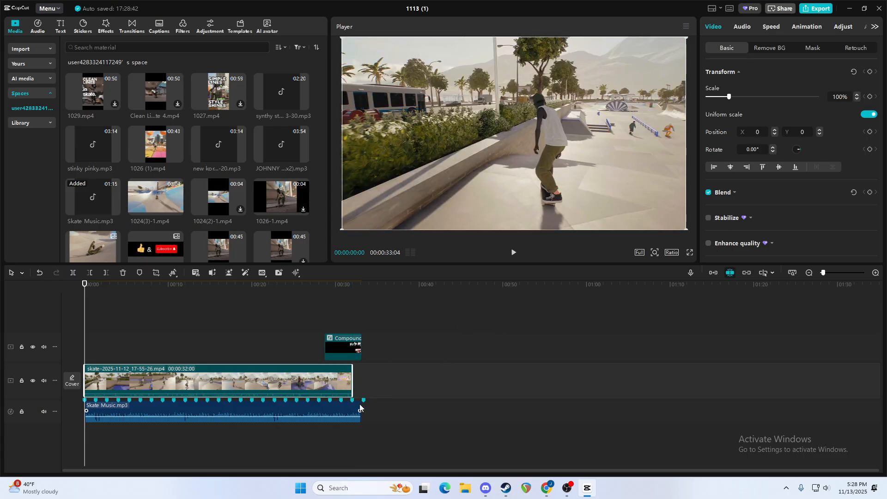
pyautogui.moveTo(337, 349); pyautogui.dragTo(330, 349)
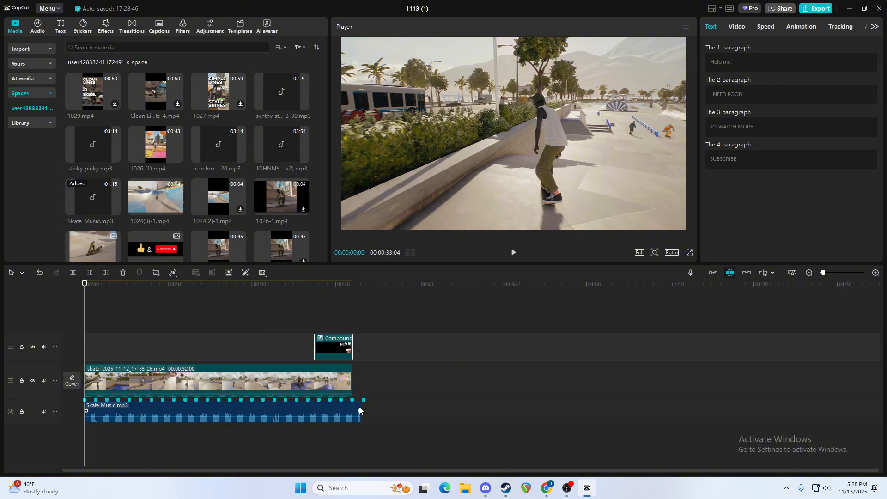
pyautogui.moveTo(361, 407); pyautogui.dragTo(353, 408)
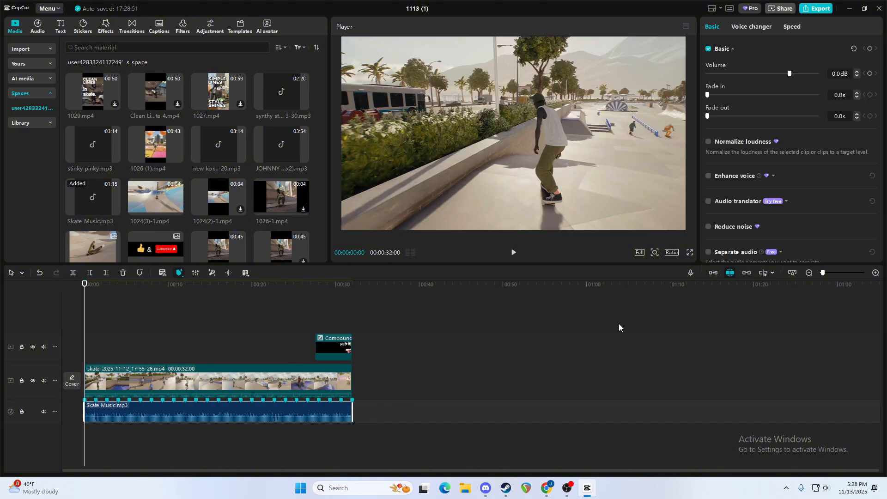
# Set the project's aspect ratio to 9:16 and select the skate video in the preview.
pyautogui.click(672, 253)
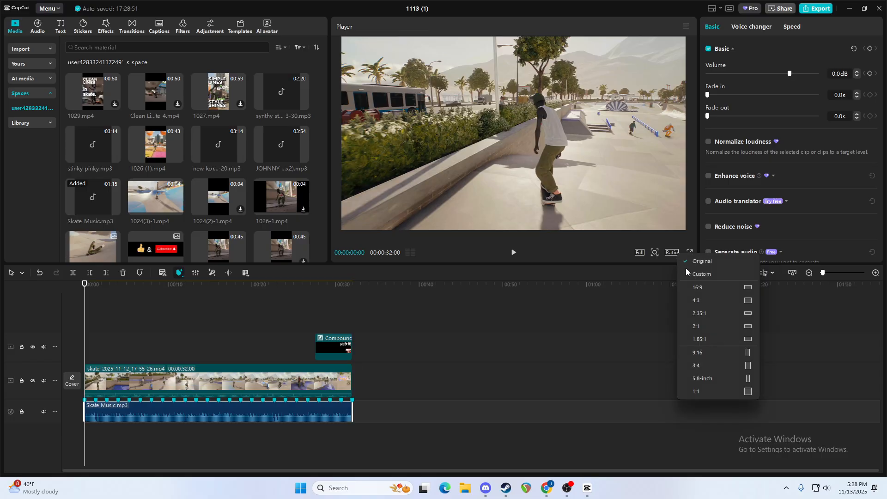
pyautogui.click(703, 352)
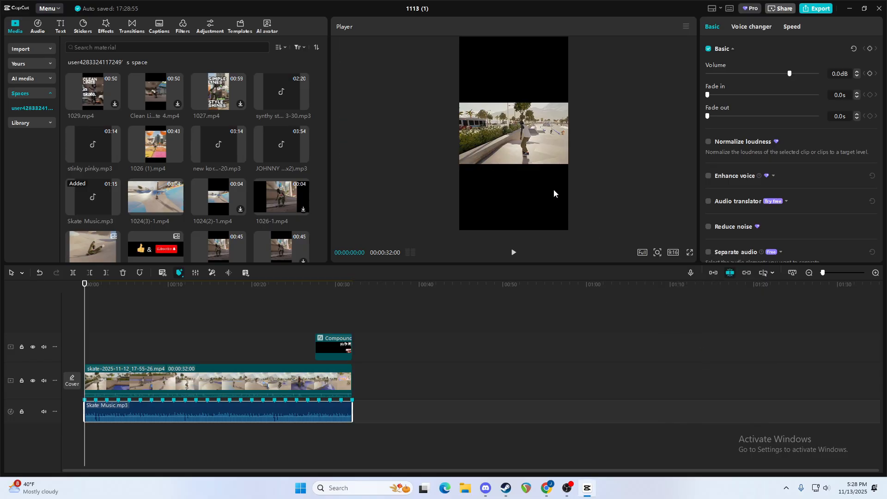
pyautogui.click(495, 145)
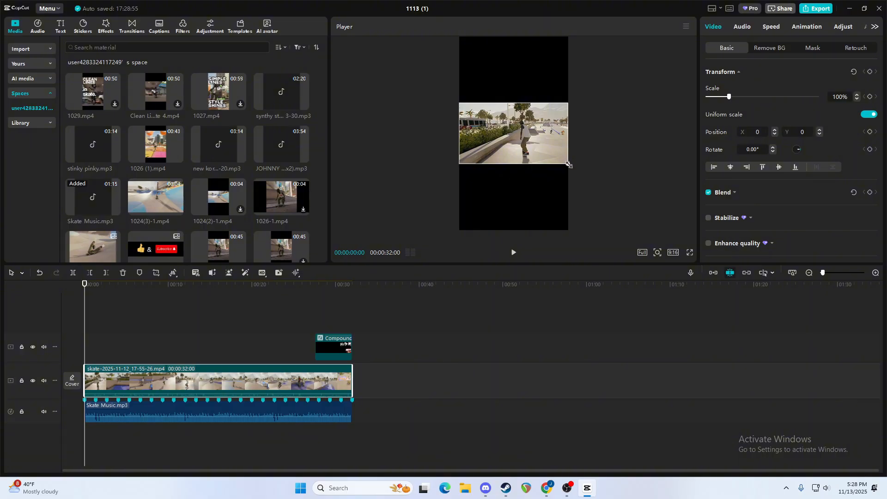
# Scale the skate clip up to 213% and preview the end overlay over it at 00:00:31:16.
pyautogui.moveTo(569, 164); pyautogui.dragTo(649, 228)
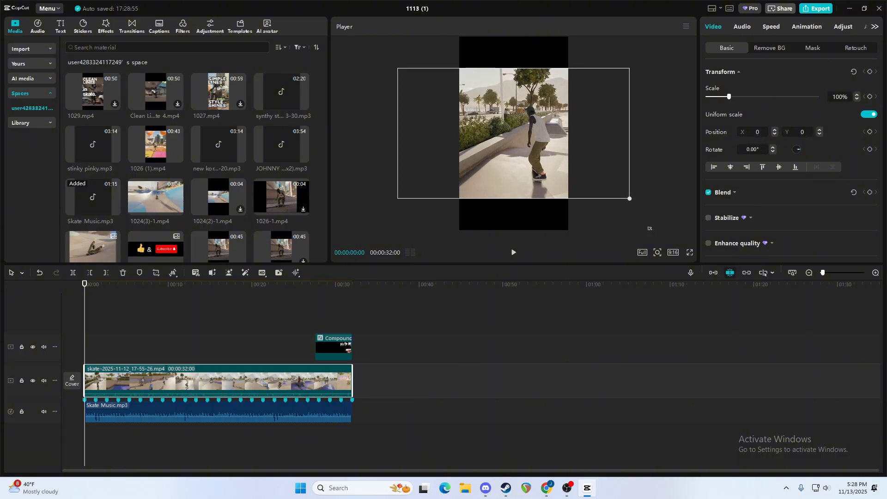
pyautogui.click(342, 349)
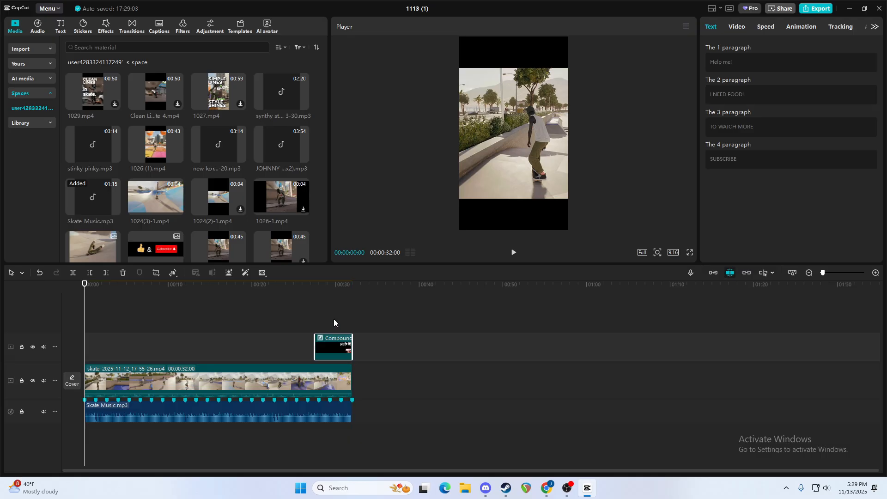
pyautogui.click(348, 315)
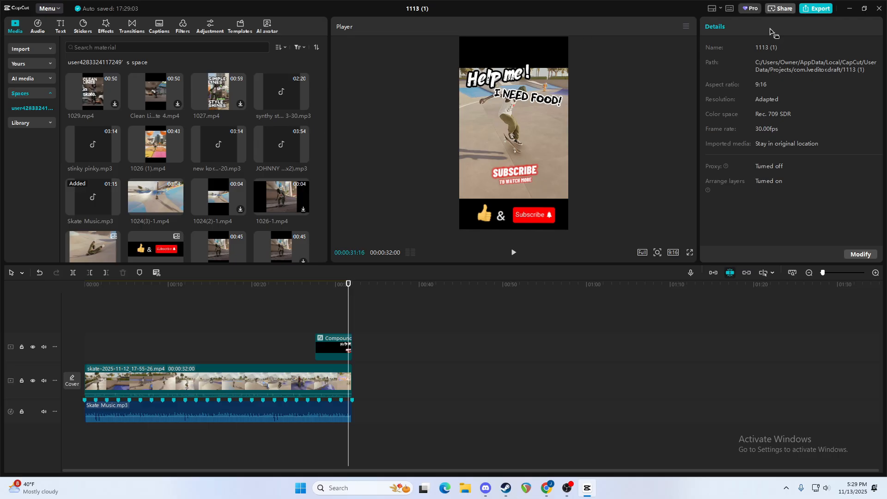
# Set up the export with the name "Another Clean Line in Skate 4" and a frame rate of 60fps.
pyautogui.click(820, 8)
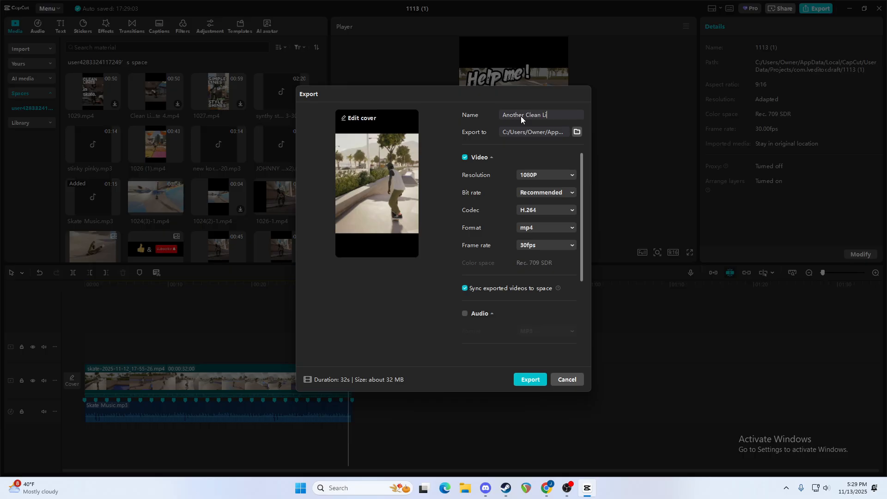
pyautogui.write('Line in Skate 4')
pyautogui.click(538, 246)
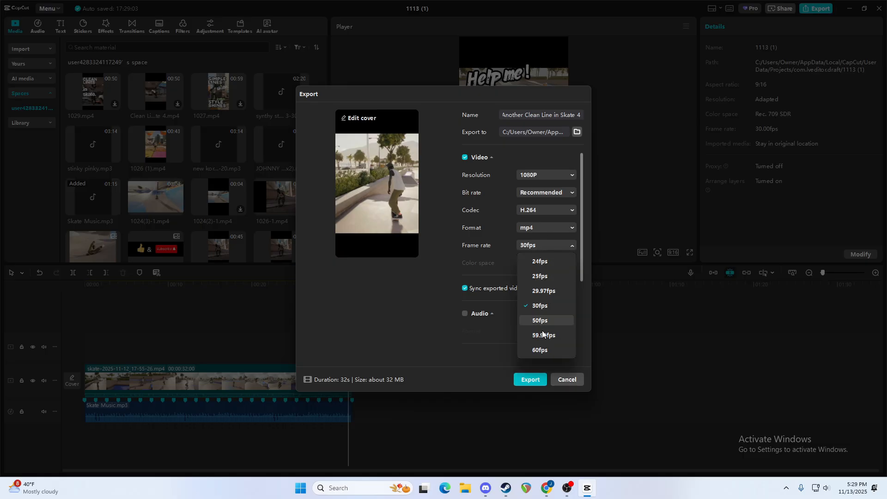
pyautogui.click(548, 349)
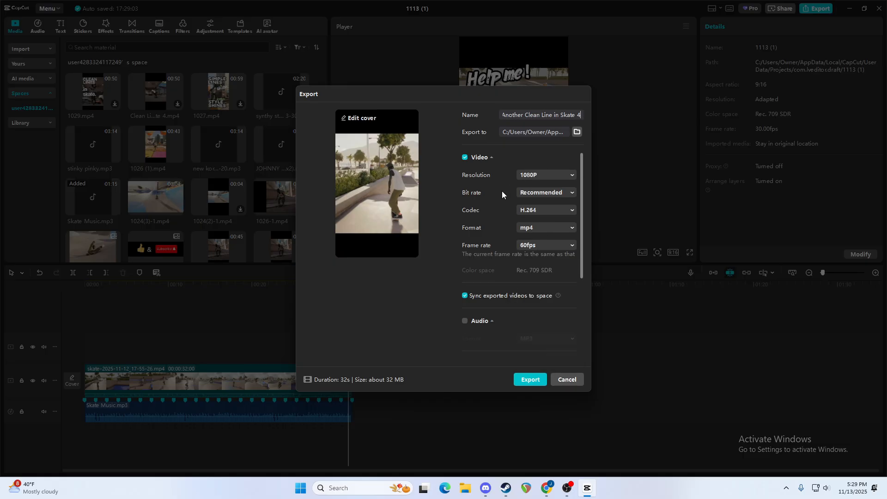
pyautogui.scroll(-5, 502, 191)
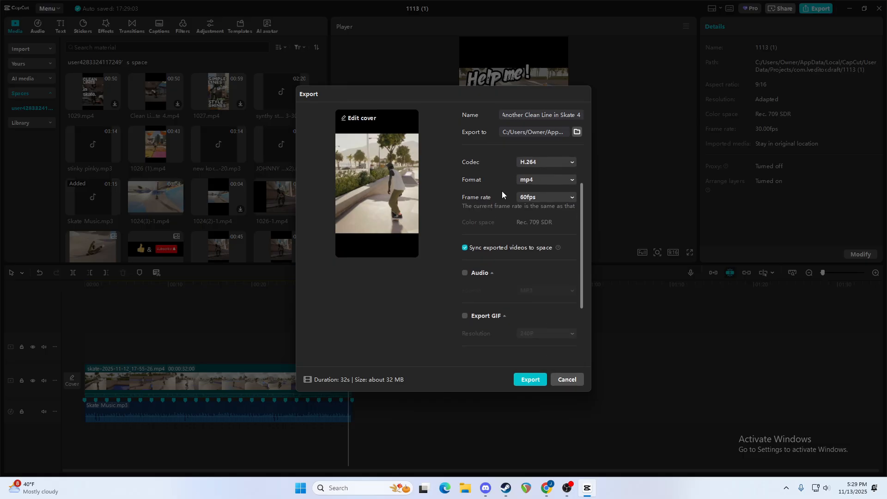
# Choose the video frame of the skater coming off the concrete block as the cover and open it for editing.
pyautogui.click(363, 119)
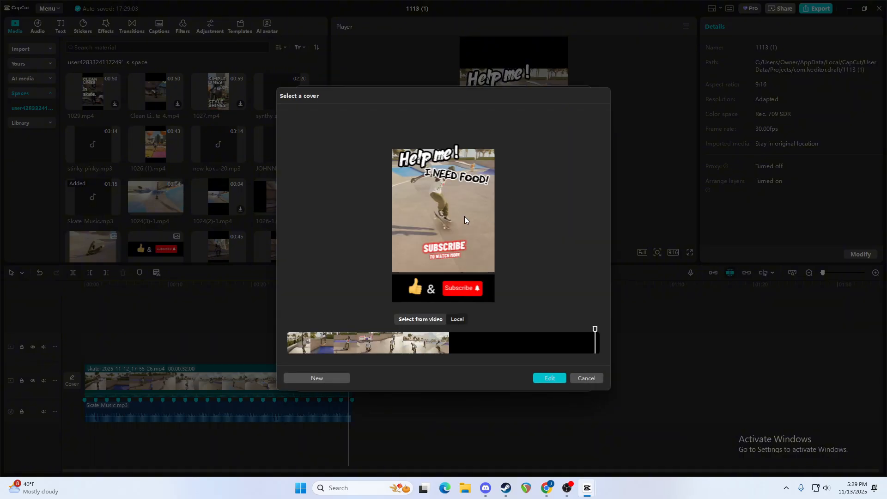
pyautogui.click(344, 345)
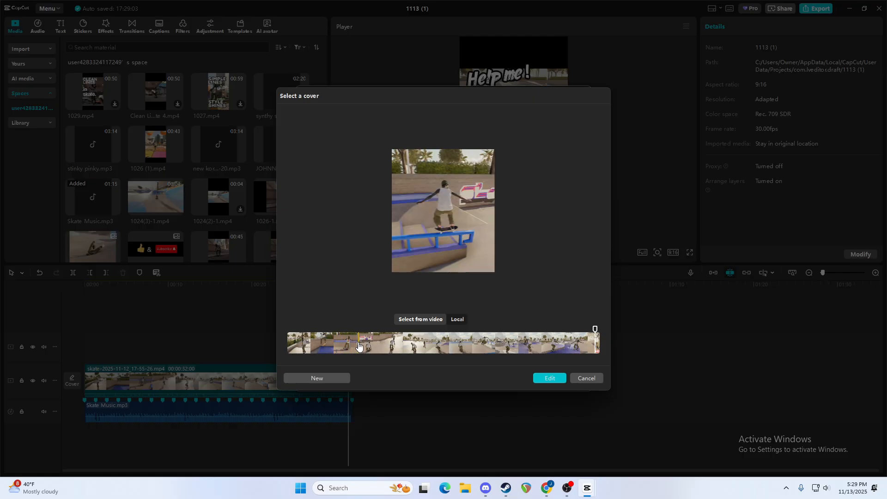
pyautogui.moveTo(356, 346); pyautogui.dragTo(489, 336)
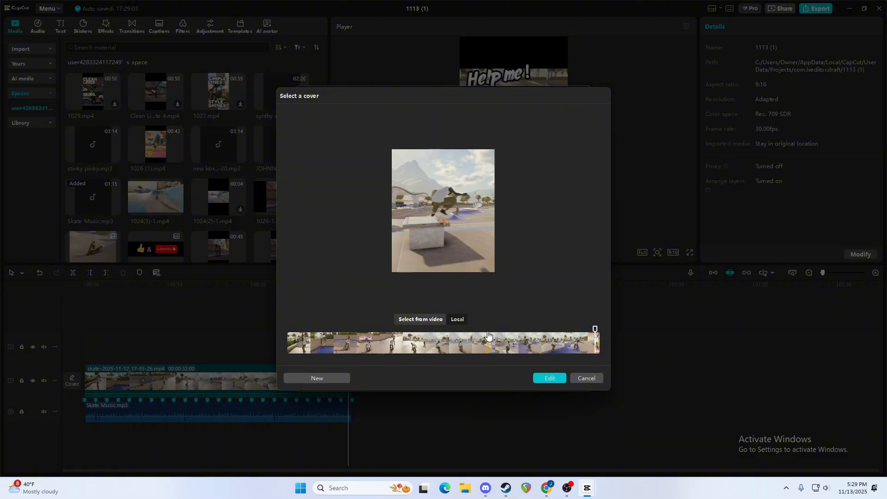
pyautogui.moveTo(488, 336); pyautogui.dragTo(487, 335)
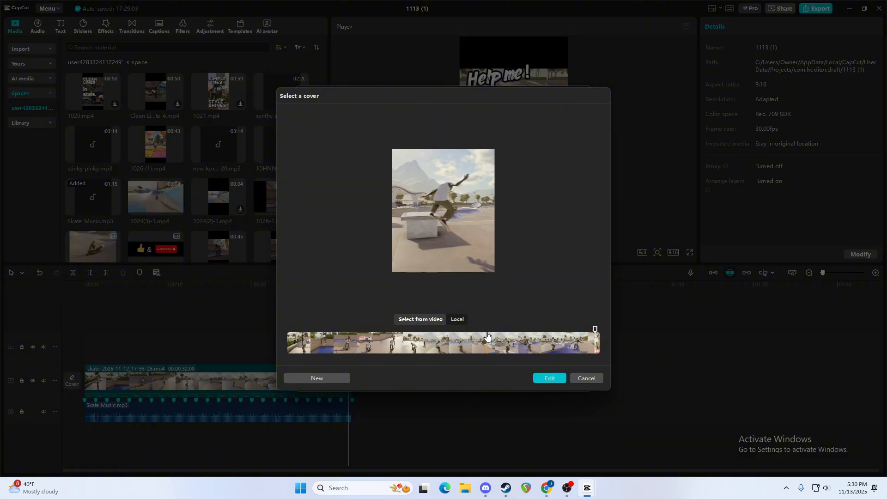
pyautogui.click(486, 336)
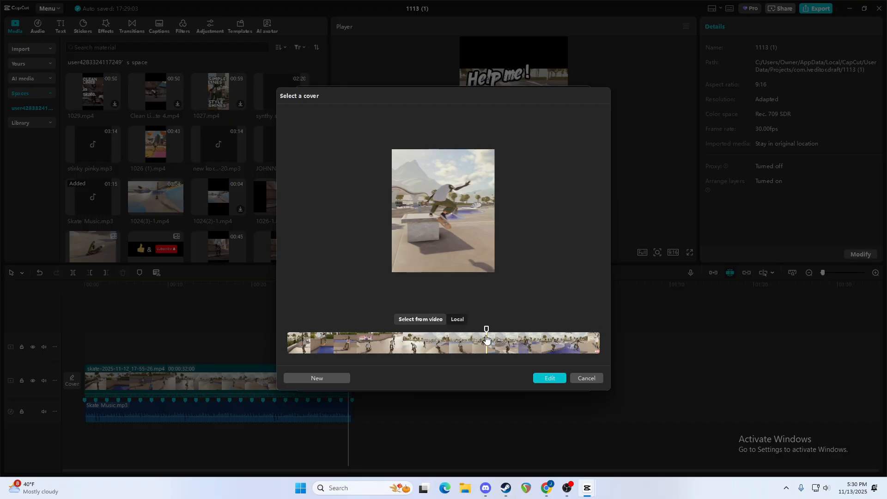
pyautogui.click(550, 379)
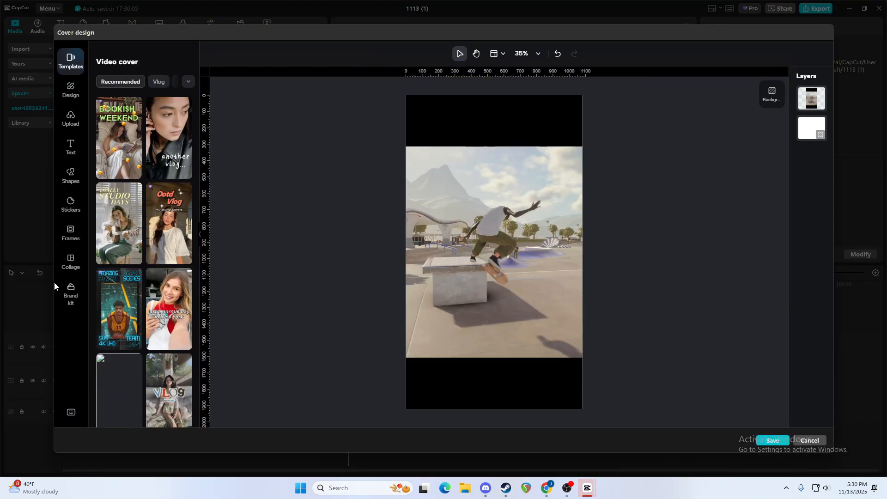
# Add the brand kit's "NEW BRAND?" text preset to the cover and move it to the upper edge of the picture.
pyautogui.click(71, 292)
pyautogui.click(126, 323)
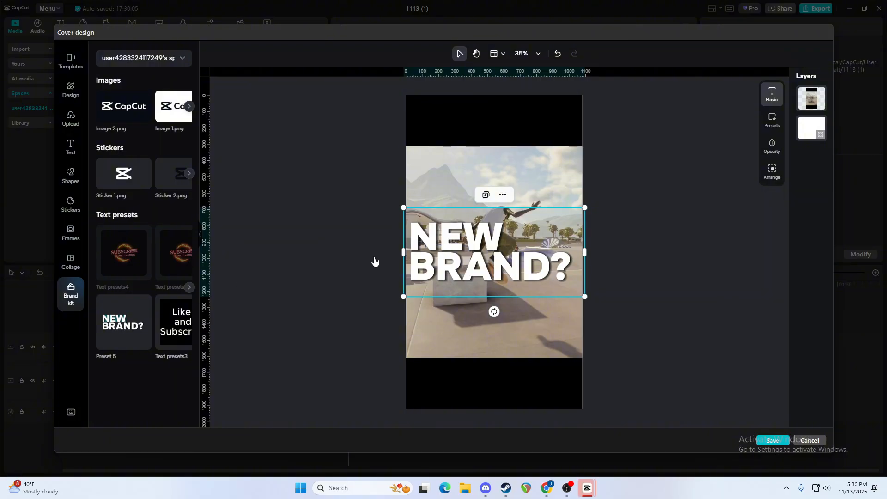
pyautogui.moveTo(469, 268); pyautogui.dragTo(470, 192)
pyautogui.click(533, 196)
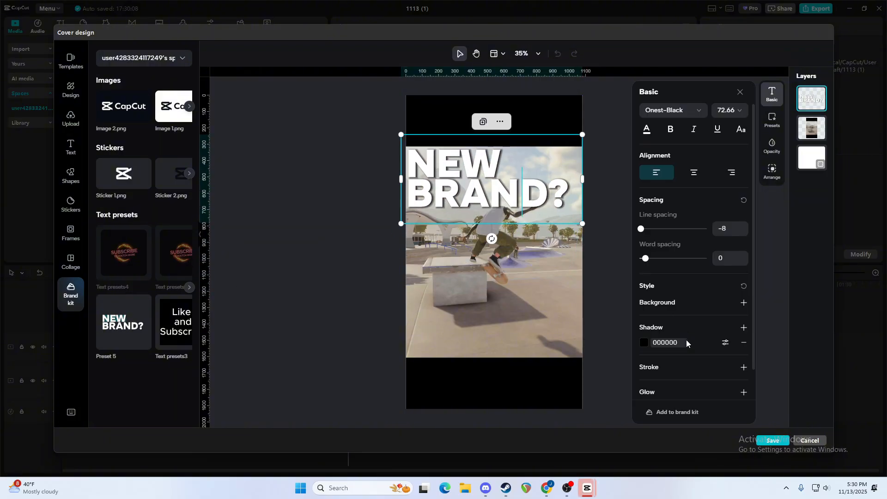
# Add a stroke of width 10 to the "NEW BRAND?" cover text.
pyautogui.click(743, 368)
pyautogui.click(725, 382)
pyautogui.click(753, 359)
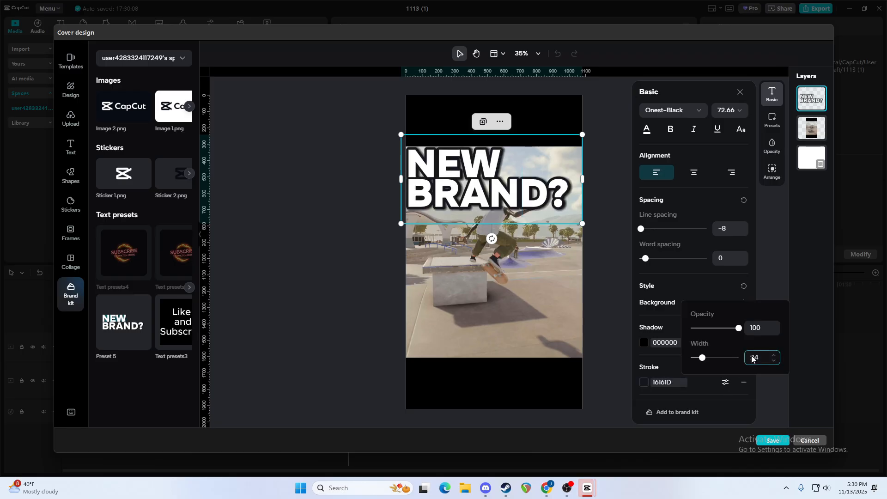
pyautogui.doubleClick(754, 357)
pyautogui.write('10')
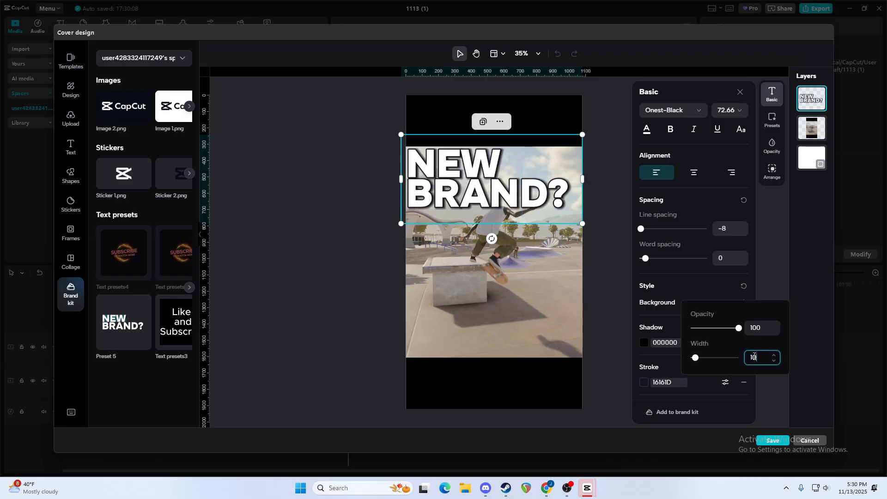
pyautogui.click(618, 271)
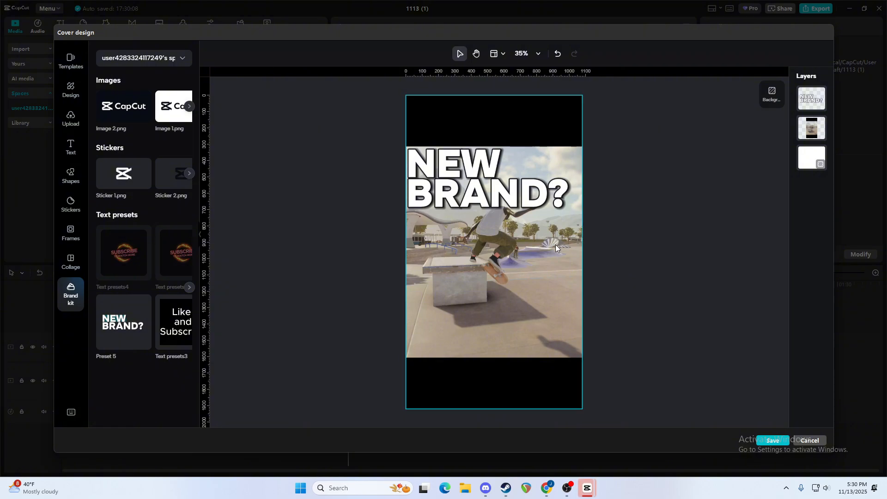
# Replace the cover text with "CLEAN" and "REAL" on two lines, changing its letter case setting.
pyautogui.click(452, 192)
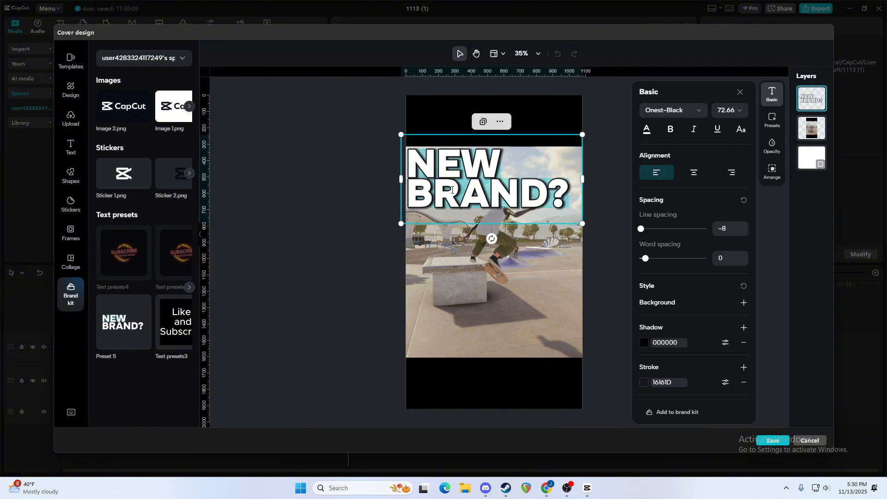
pyautogui.click(741, 129)
pyautogui.write('CLEAN')
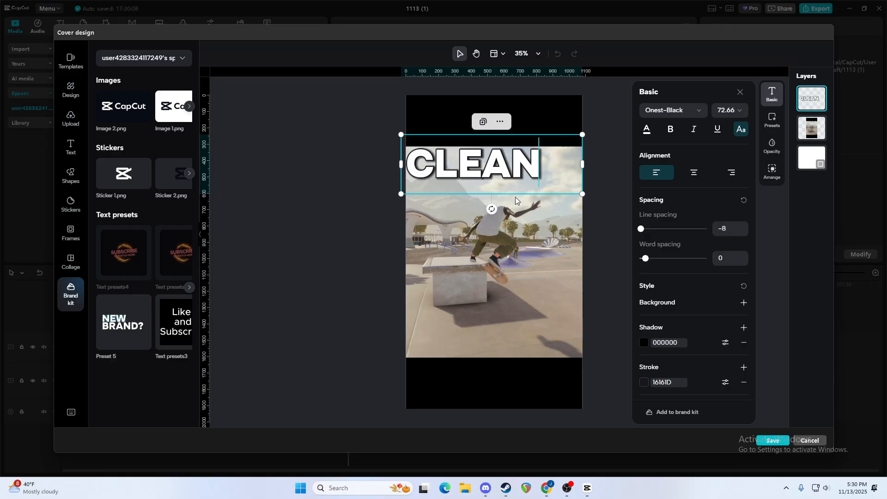
pyautogui.press('Return')
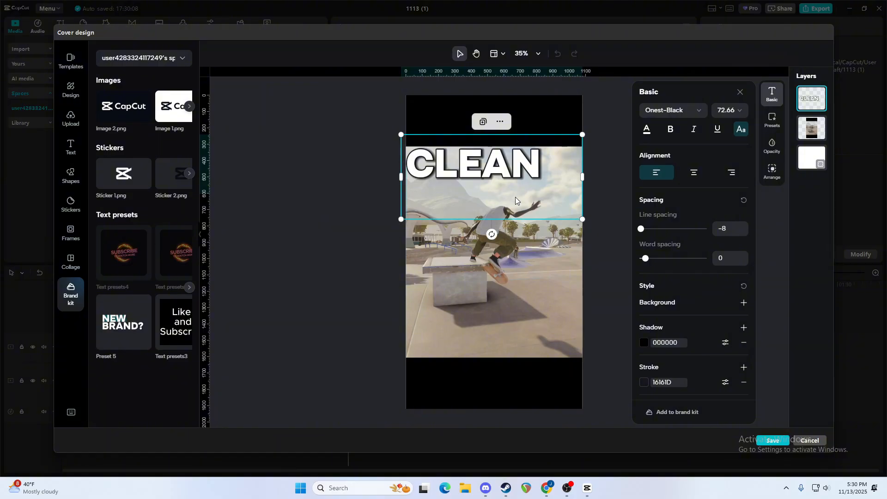
pyautogui.write('REAL')
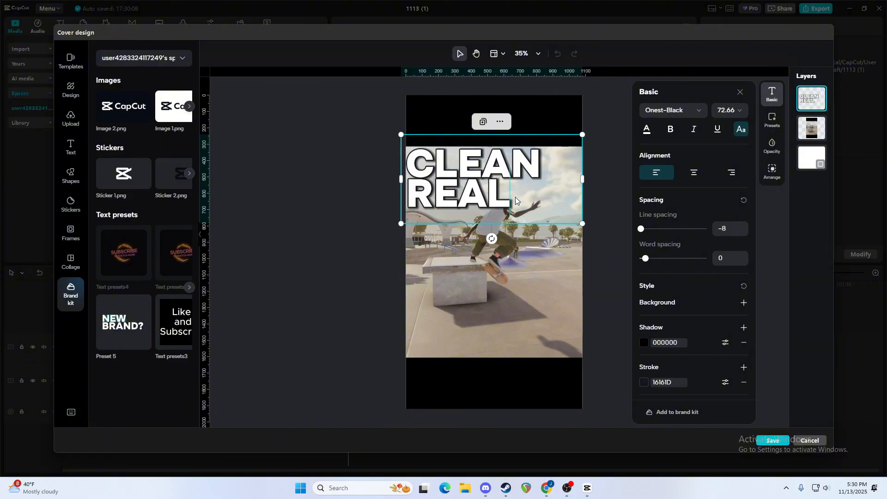
# Duplicate the "CLEAN REAL" text and change the copy's wording to "LINE".
pyautogui.rightClick(515, 196)
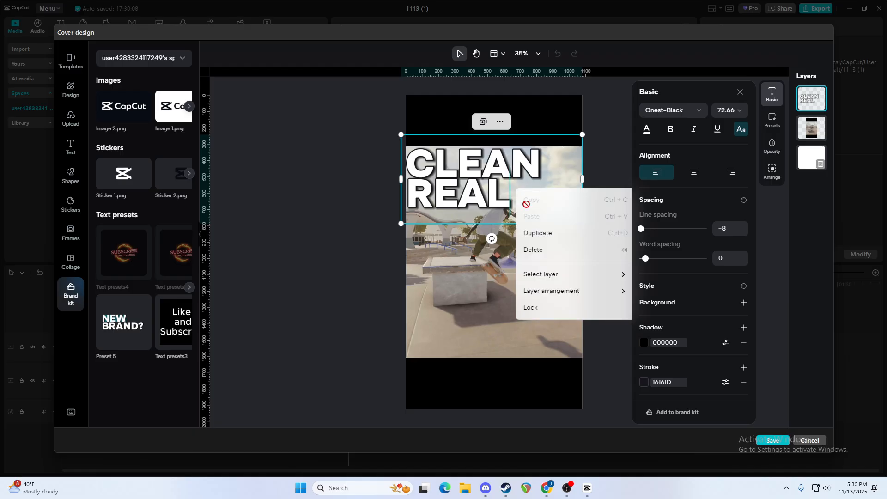
pyautogui.click(543, 234)
pyautogui.doubleClick(487, 276)
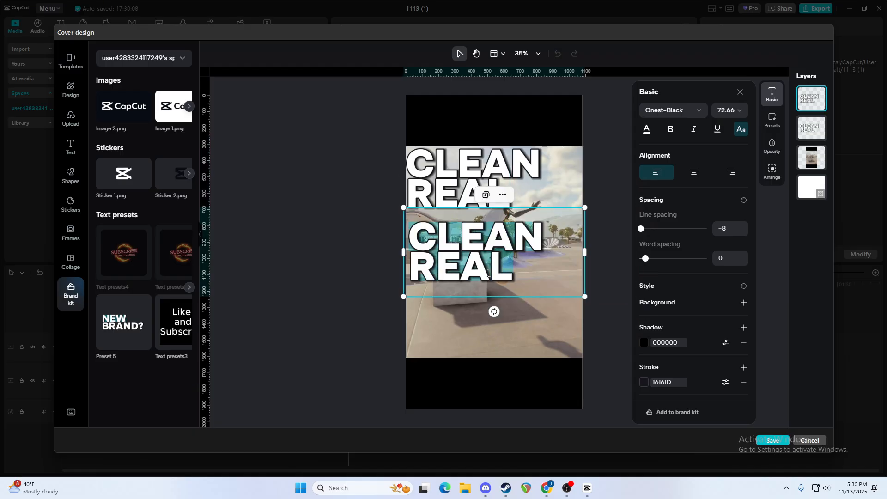
pyautogui.write('LINE')
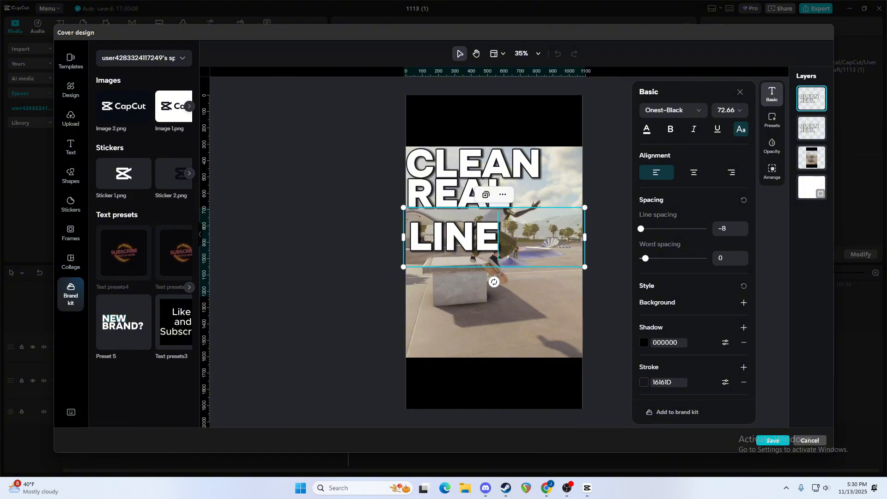
# Move "LINE" down over the concrete block, and shrink it to about size 62 and "CLEAN REAL" to about 66.
pyautogui.click(337, 280)
pyautogui.click(458, 249)
pyautogui.moveTo(459, 245); pyautogui.dragTo(459, 297)
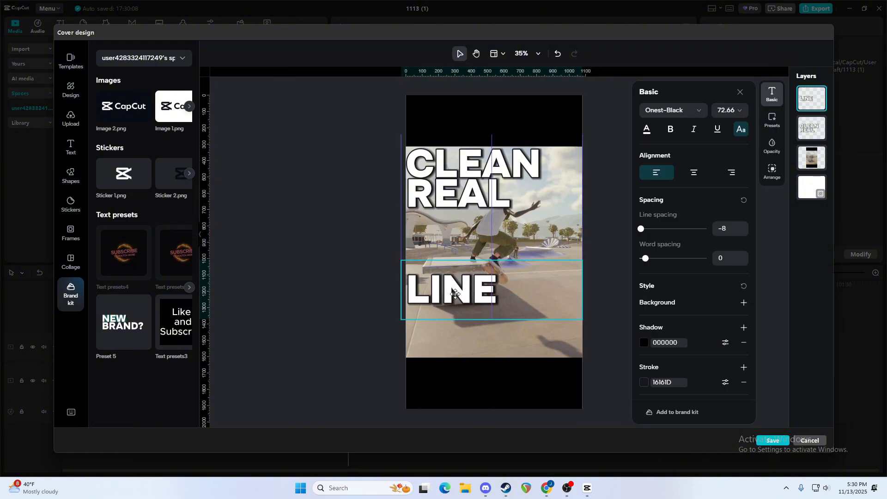
pyautogui.moveTo(582, 319); pyautogui.dragTo(557, 314)
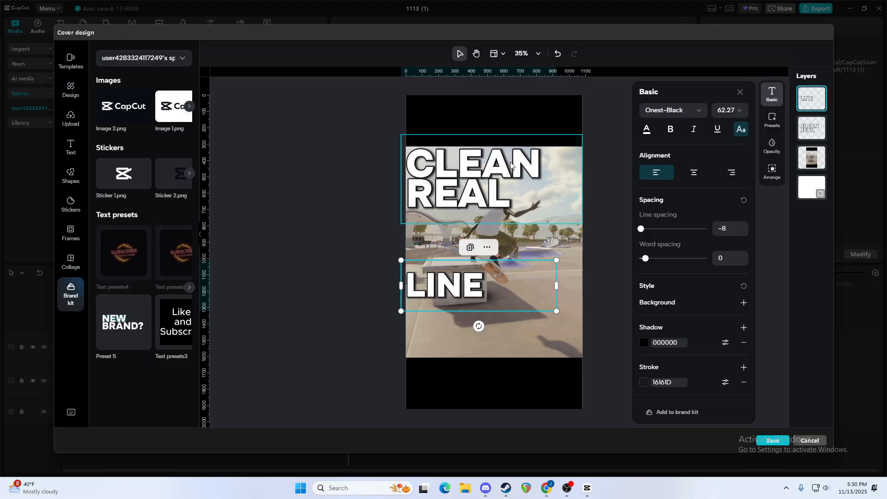
pyautogui.click(560, 219)
pyautogui.moveTo(582, 224); pyautogui.dragTo(564, 214)
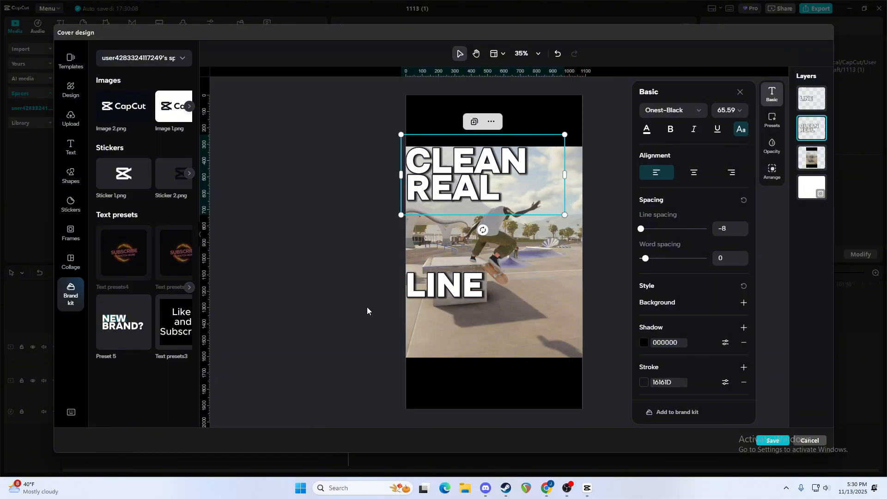
# Add the black skate. logo on white from the space uploads to the cover and remove its background automatically.
pyautogui.click(63, 121)
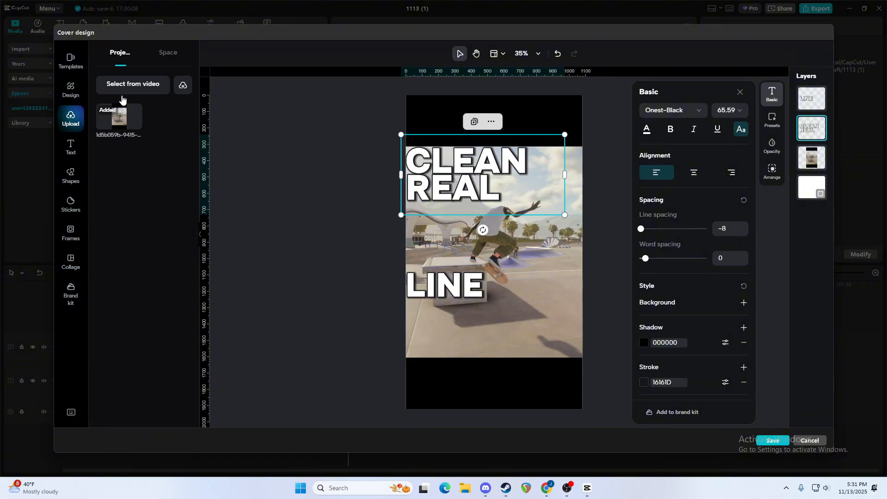
pyautogui.click(168, 53)
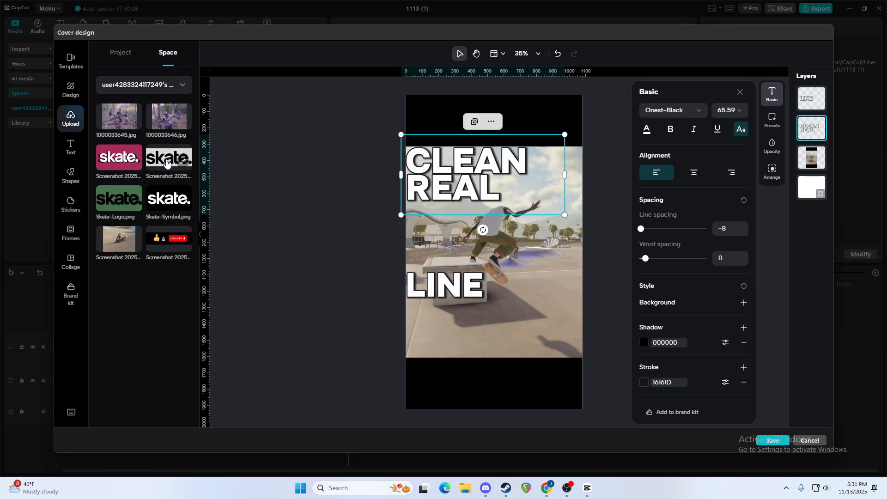
pyautogui.click(182, 165)
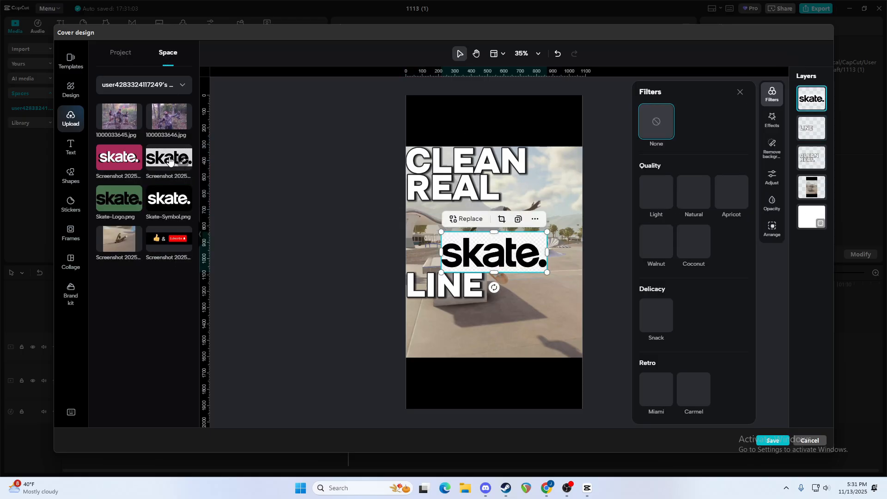
pyautogui.click(772, 148)
pyautogui.click(742, 126)
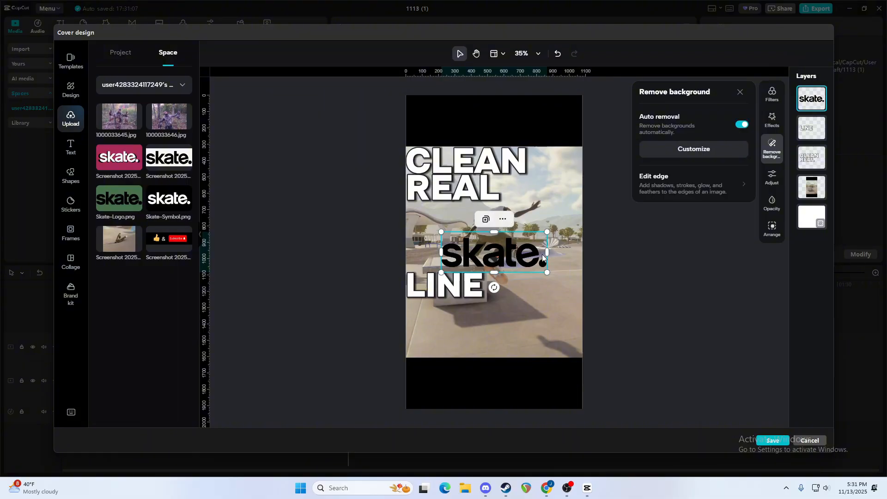
# Move the black skate. logo beneath the "LINE" text, keeping its original size and crop.
pyautogui.moveTo(545, 272); pyautogui.dragTo(465, 329)
pyautogui.hotkey('ctrl', 'c')
pyautogui.hotkey('ctrl', 'z')
pyautogui.doubleClick(486, 336)
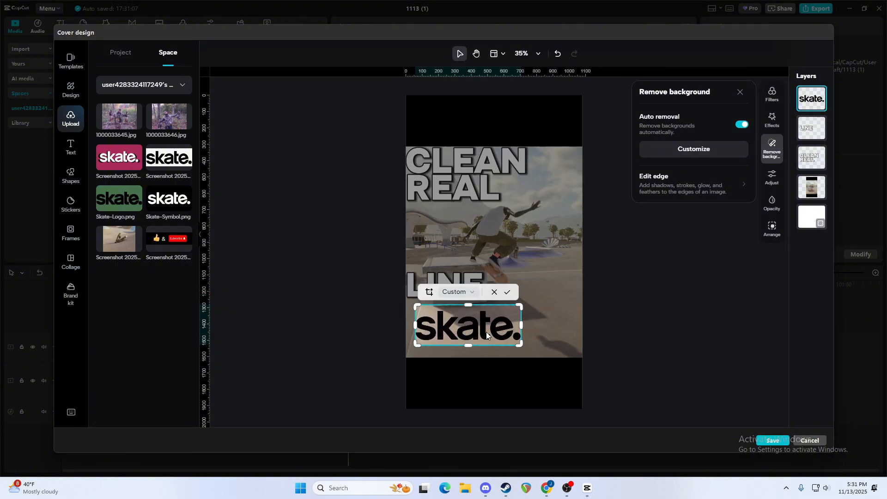
pyautogui.click(662, 305)
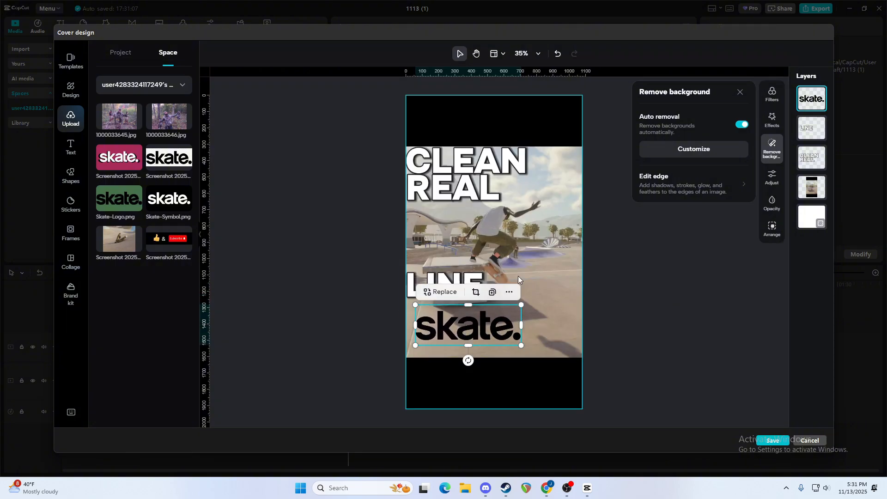
# Add the white skate. logo on black from the space uploads to the cover and remove its background automatically.
pyautogui.click(170, 199)
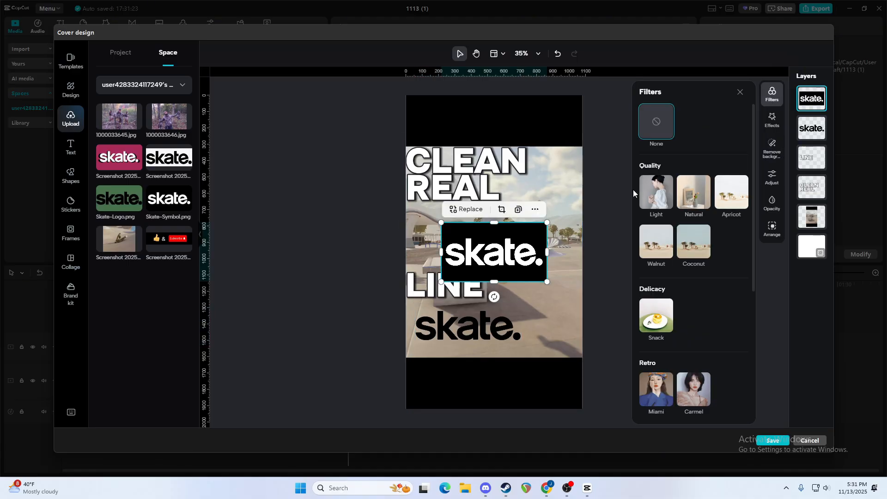
pyautogui.click(772, 148)
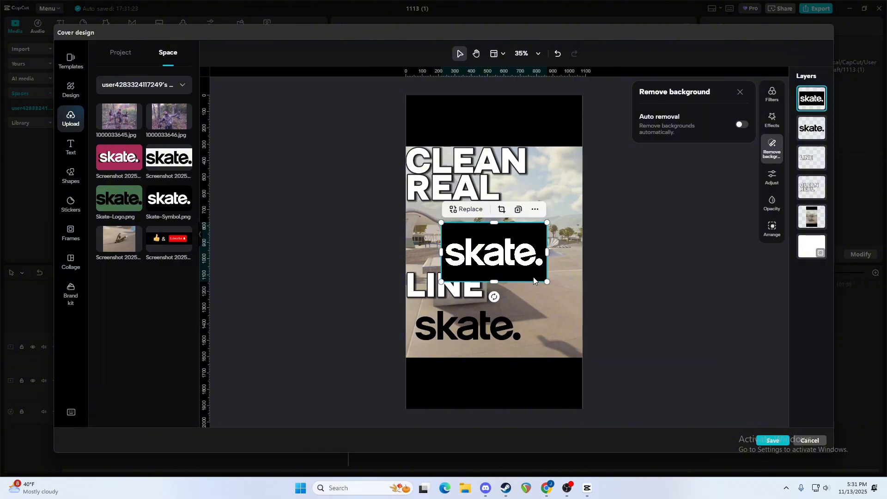
pyautogui.click(741, 124)
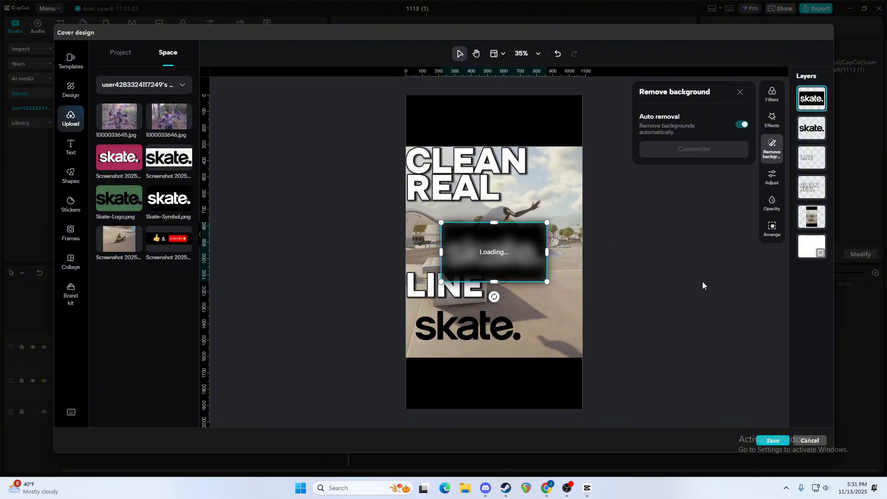
# Move the white skate. logo over the black one, slightly offset as a drop shadow, and enlarge it slightly.
pyautogui.moveTo(511, 247); pyautogui.dragTo(486, 321)
pyautogui.moveTo(521, 354); pyautogui.dragTo(515, 295)
pyautogui.click(483, 338)
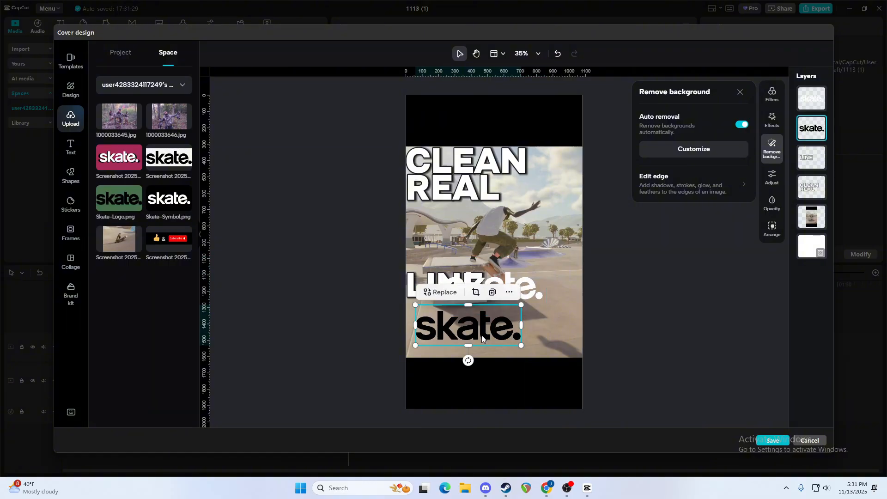
pyautogui.moveTo(470, 334); pyautogui.dragTo(469, 339)
pyautogui.click(521, 288)
pyautogui.moveTo(520, 288); pyautogui.dragTo(488, 331)
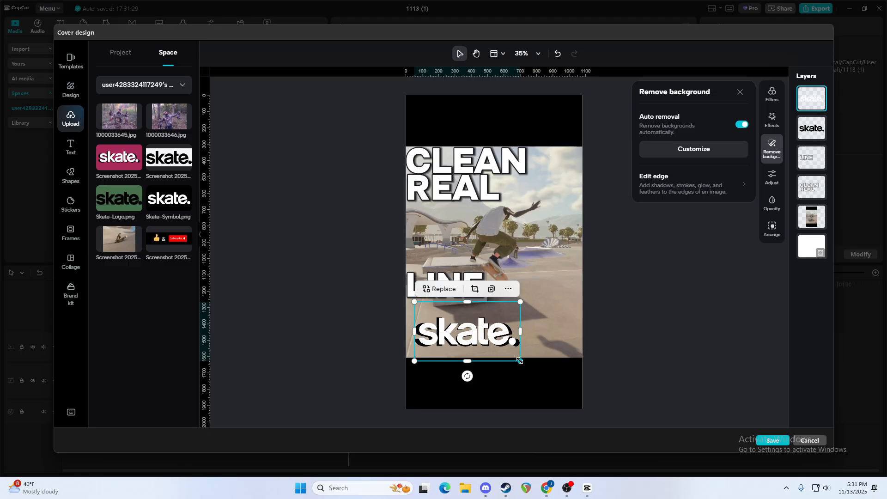
pyautogui.moveTo(520, 360); pyautogui.dragTo(527, 365)
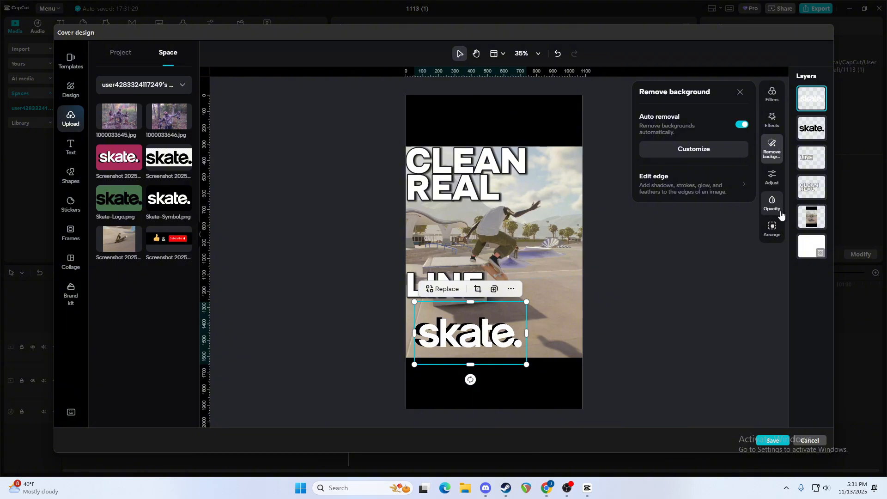
# Try lowering the white skate. logo's opacity to 81%, and undo that change.
pyautogui.click(765, 212)
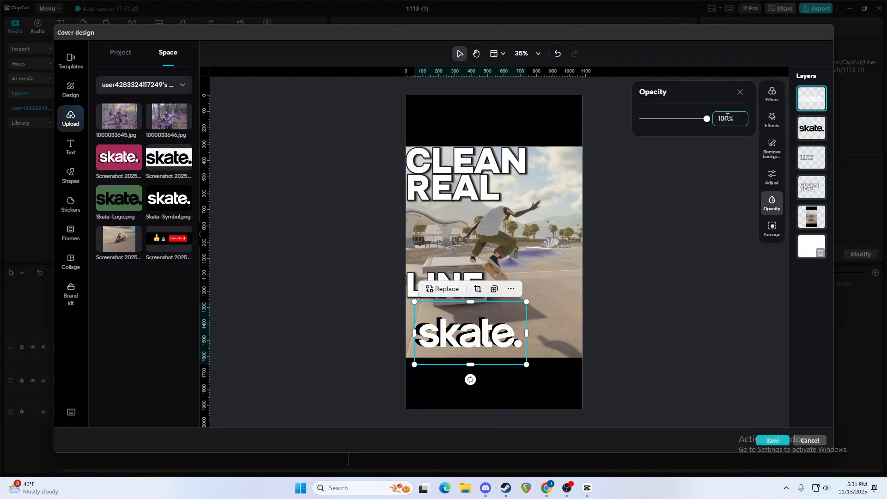
pyautogui.moveTo(707, 119); pyautogui.dragTo(694, 118)
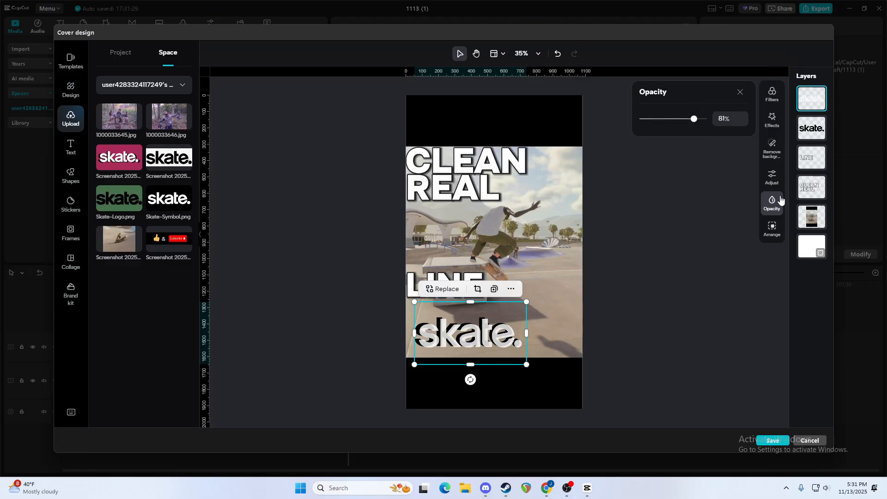
pyautogui.hotkey('ctrl', 'z')
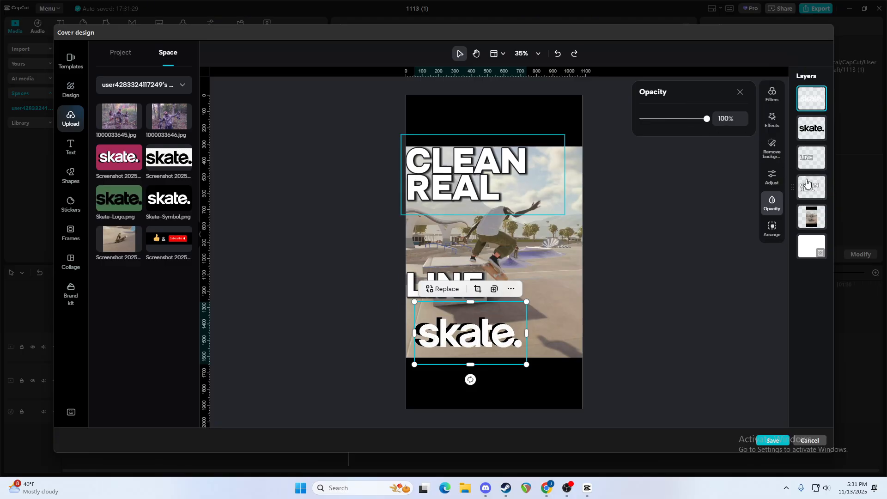
# Set the black skate. logo layer's opacity to 83% and its Shadow adjustment to 42.
pyautogui.click(816, 130)
pyautogui.click(772, 203)
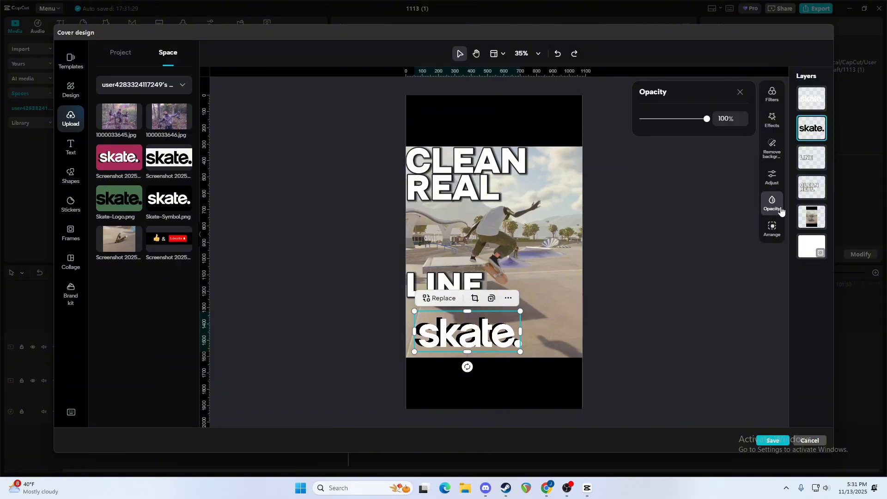
pyautogui.click(695, 118)
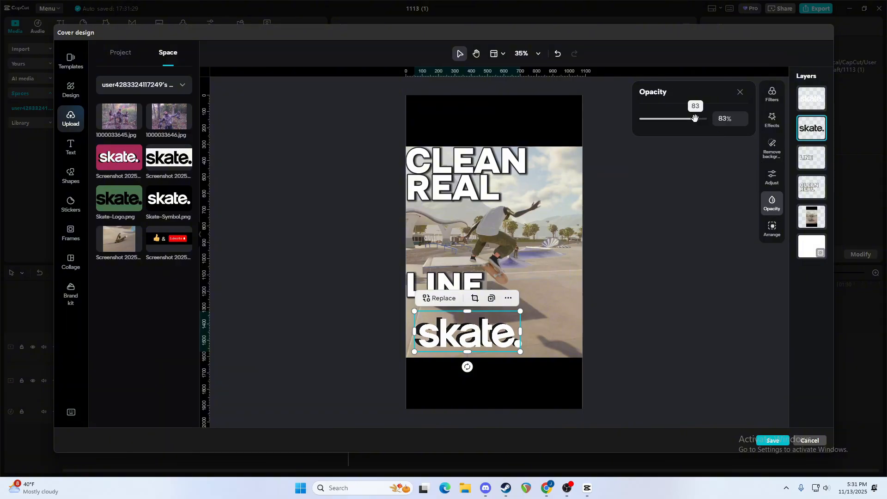
pyautogui.click(772, 177)
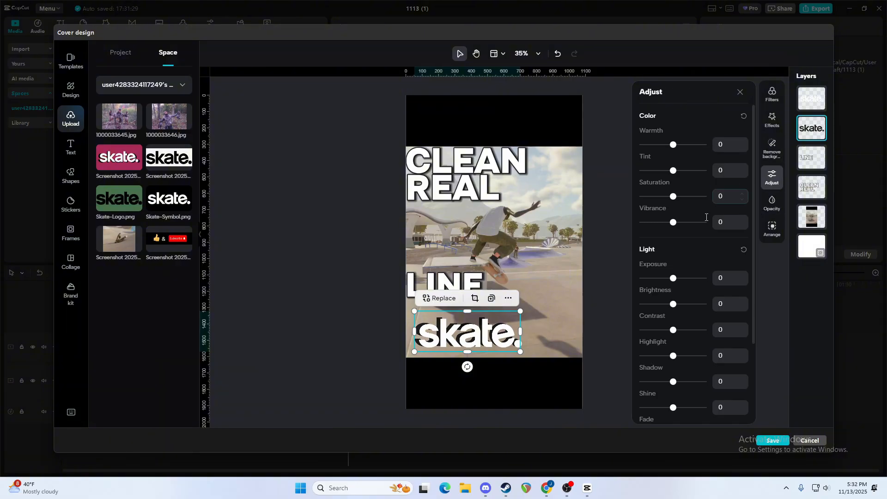
pyautogui.click(687, 382)
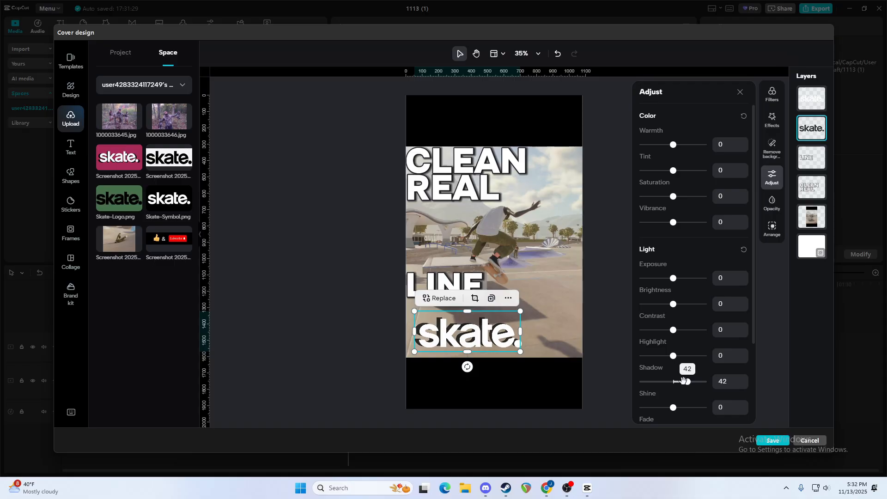
pyautogui.click(542, 392)
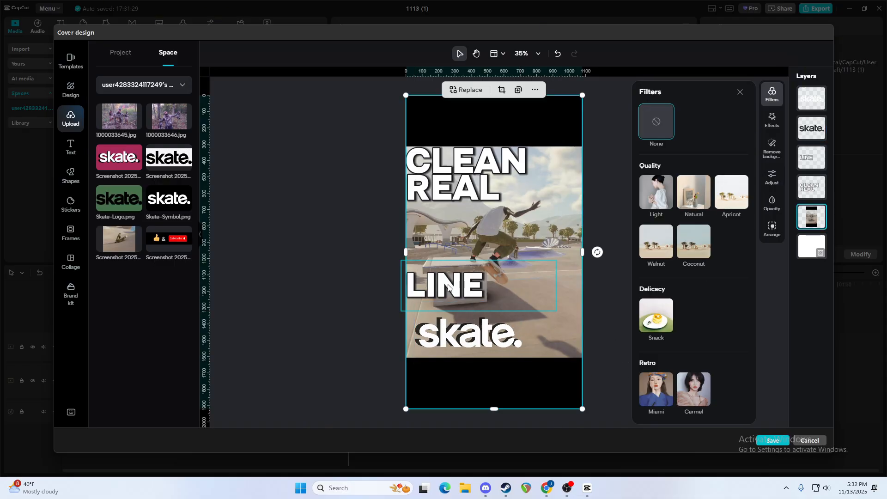
# Duplicate the "LINE" text, reword the copy as "IN", and shrink it to about size 38 between "LINE" and the skate. logo.
pyautogui.moveTo(448, 285)
pyautogui.mouseDown()
pyautogui.moveTo(448, 294)
pyautogui.moveTo(447, 286)
pyautogui.mouseUp()
pyautogui.click(436, 287)
pyautogui.rightClick(437, 288)
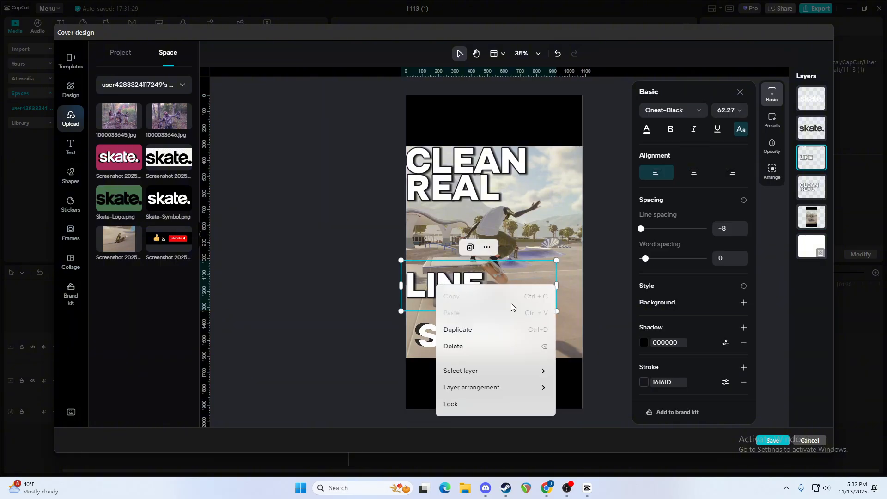
pyautogui.click(466, 342)
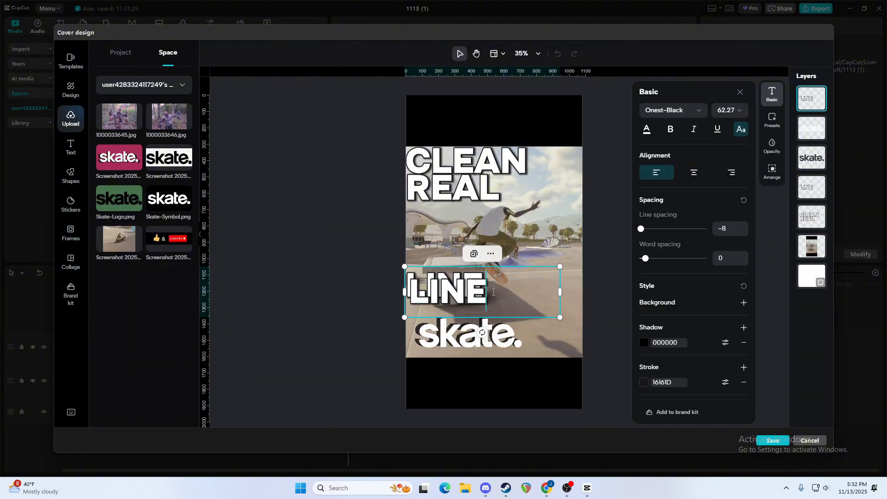
pyautogui.doubleClick(469, 294)
pyautogui.write('IN')
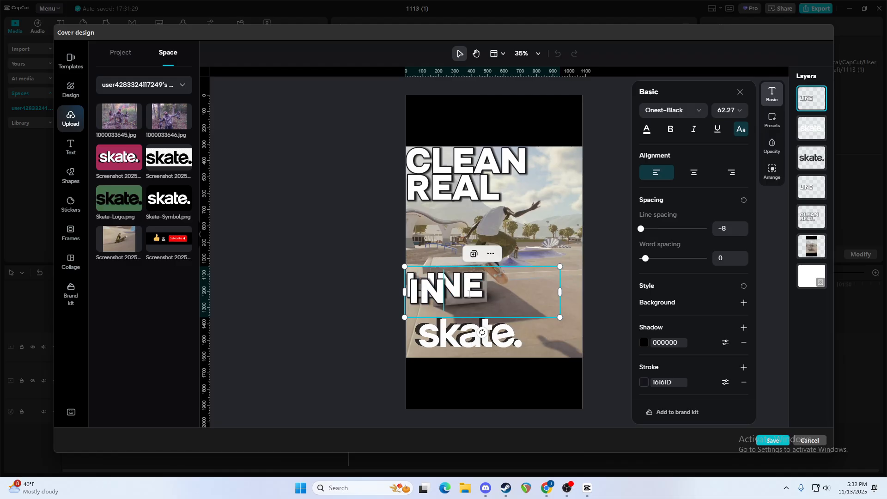
pyautogui.moveTo(560, 292); pyautogui.dragTo(425, 307)
pyautogui.click(343, 293)
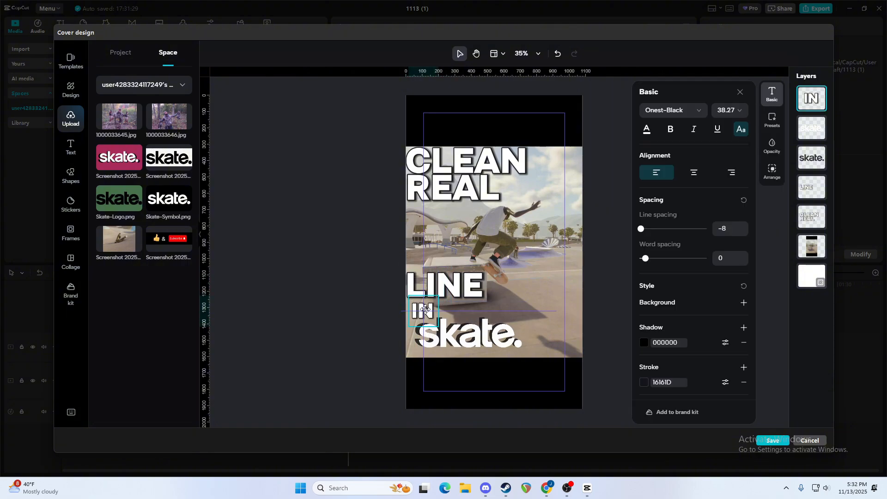
# Nudge the "LINE" and "CLEAN REAL" texts slightly right, off the cover's left edge, and save the cover.
pyautogui.click(439, 287)
pyautogui.moveTo(439, 287); pyautogui.dragTo(443, 287)
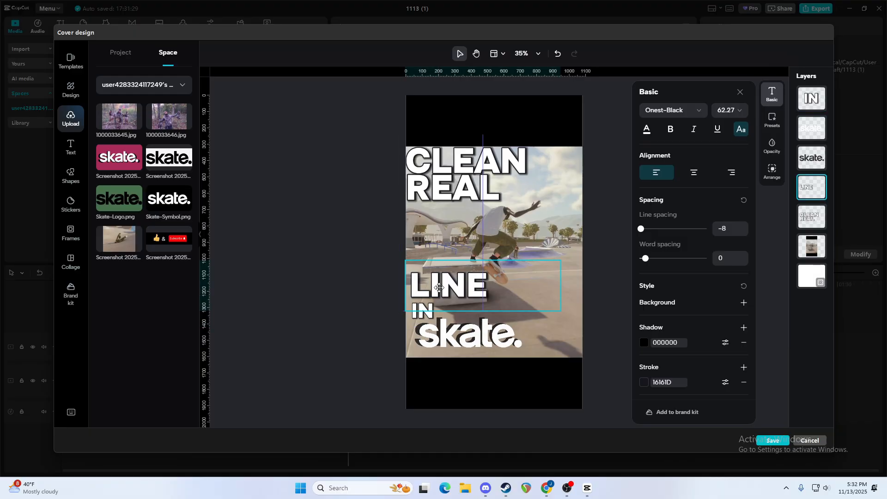
pyautogui.click(445, 189)
pyautogui.moveTo(445, 190); pyautogui.dragTo(448, 187)
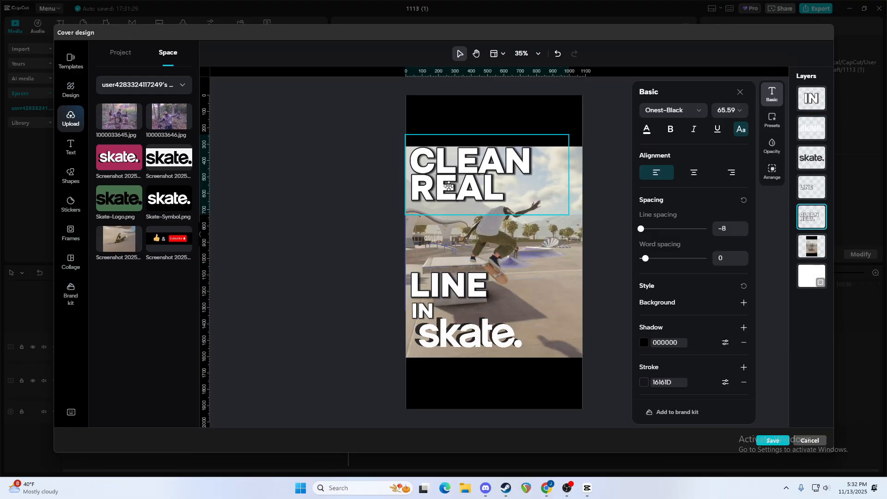
pyautogui.click(286, 234)
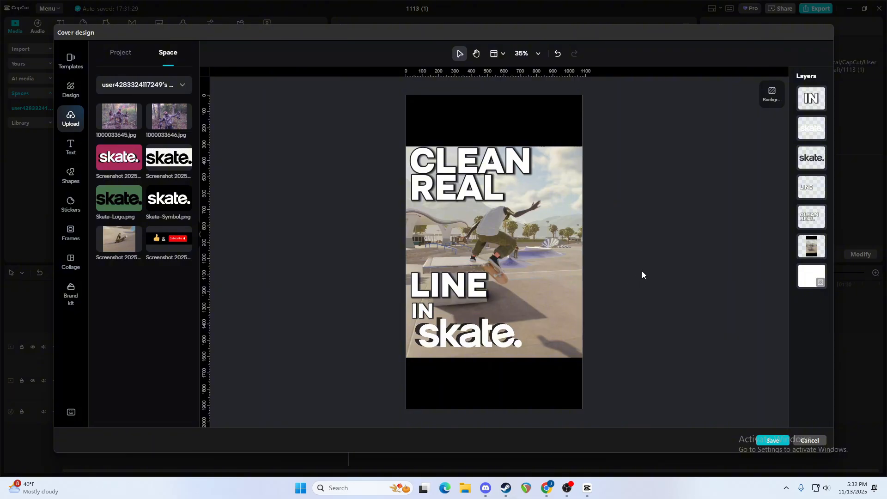
pyautogui.click(775, 443)
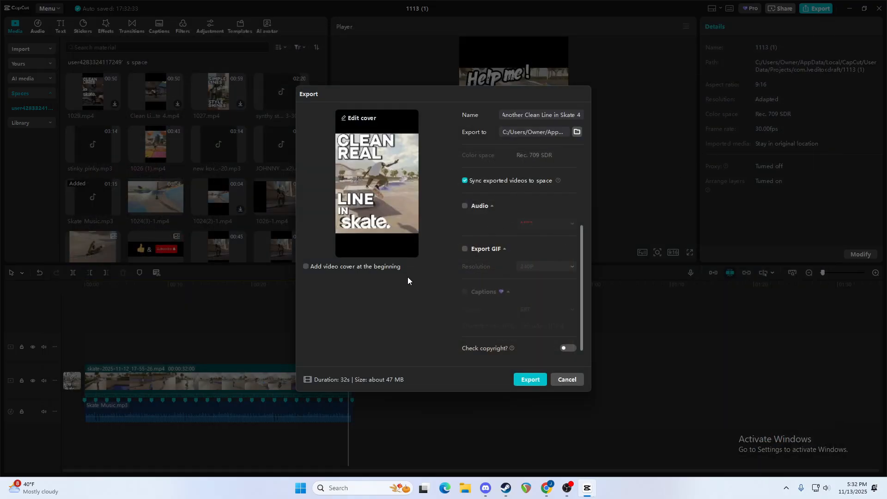
# Include the cover at the beginning of the video and export it, without sharing it from the export dialog.
pyautogui.click(389, 267)
pyautogui.scroll(3, 539, 232)
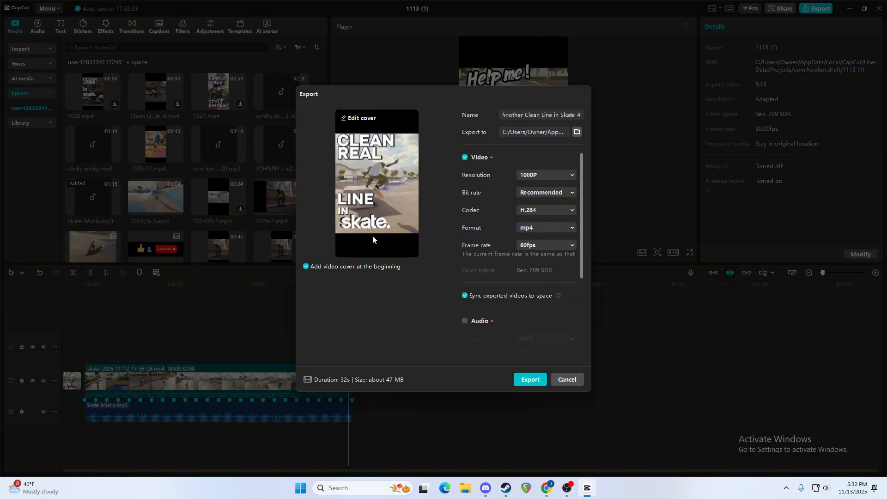
pyautogui.click(530, 380)
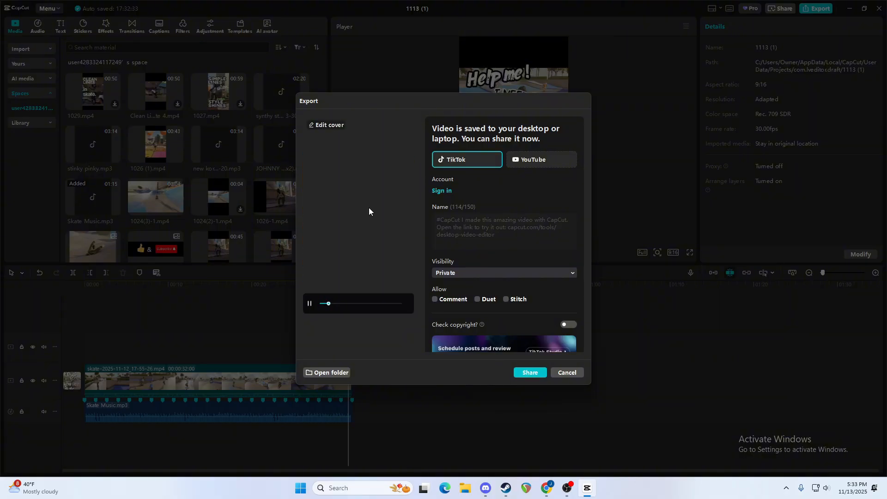
pyautogui.click(565, 373)
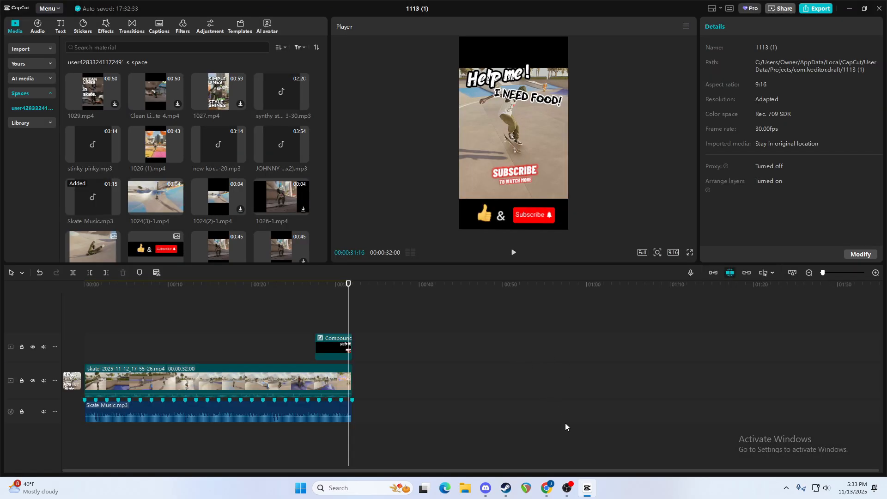
# Switch to YouTube Studio in Chrome and start a video upload, opening the file selection.
pyautogui.click(549, 492)
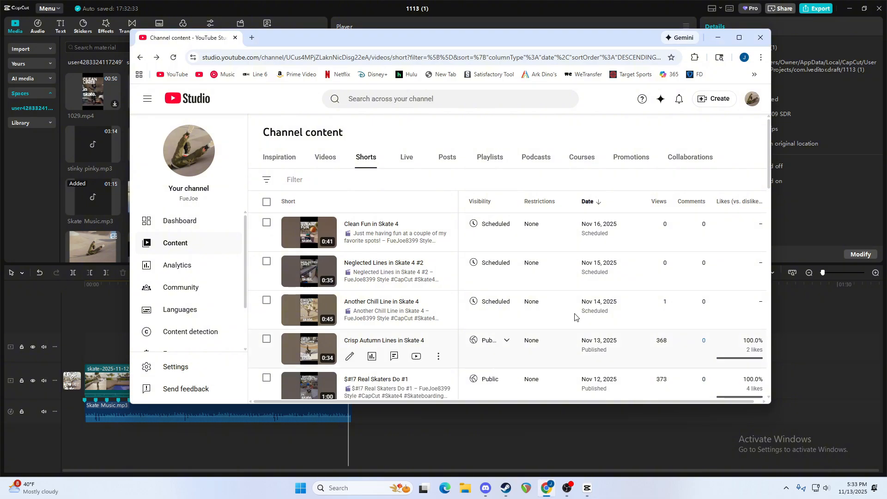
pyautogui.click(714, 104)
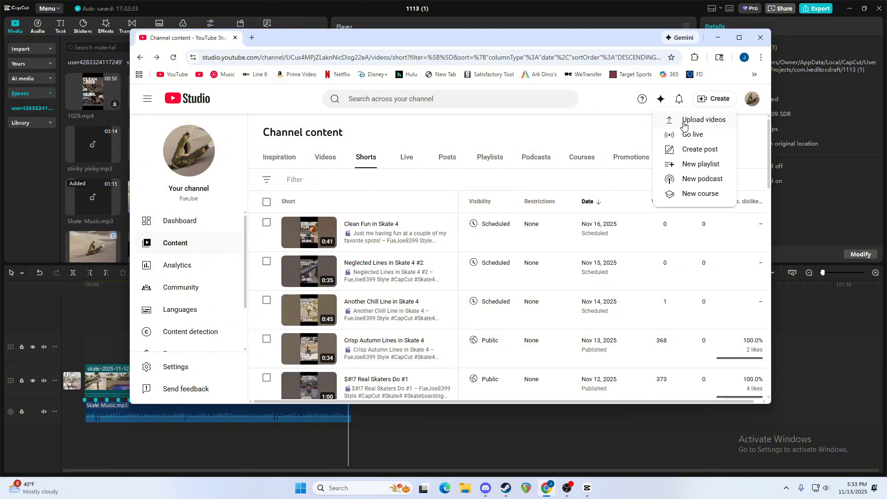
pyautogui.click(684, 121)
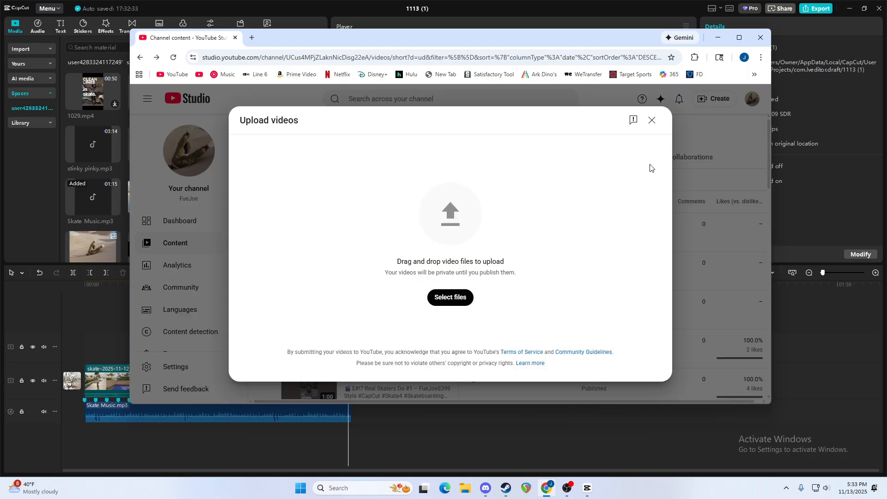
pyautogui.click(451, 297)
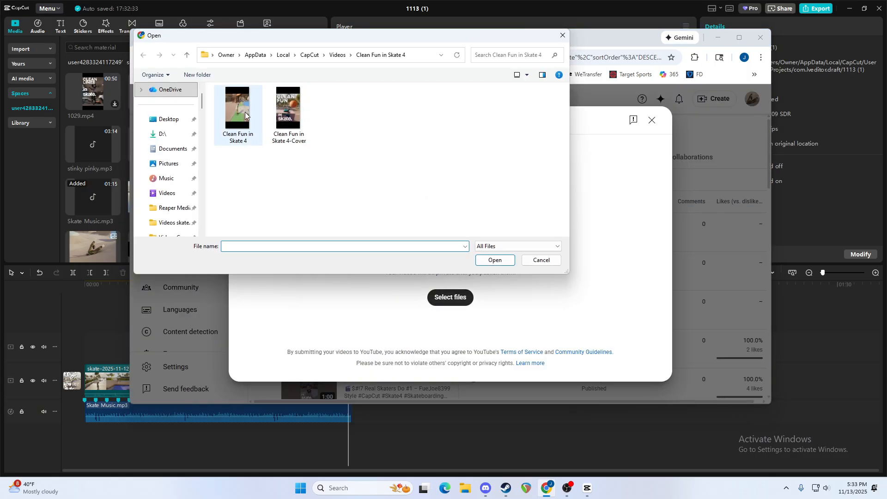
# Upload the "Another Clean Line in Skate 4" video from its folder of the same name in CapCut's Videos folder.
pyautogui.click(339, 55)
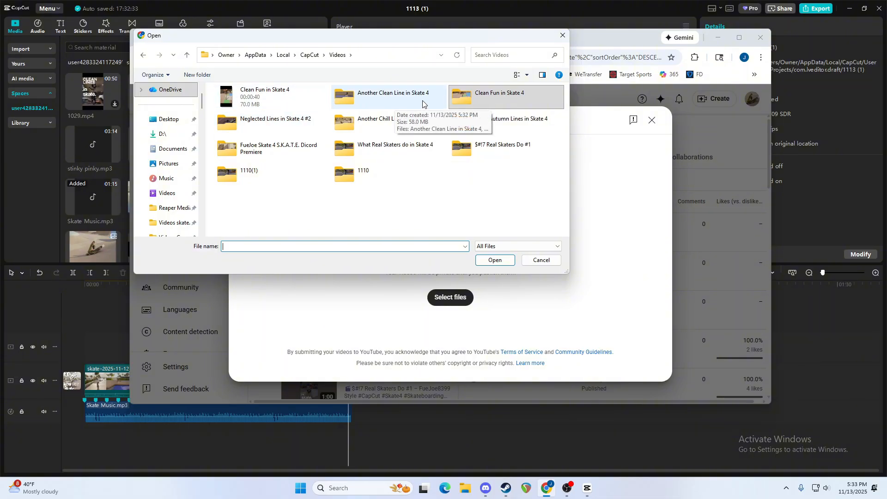
pyautogui.click(381, 104)
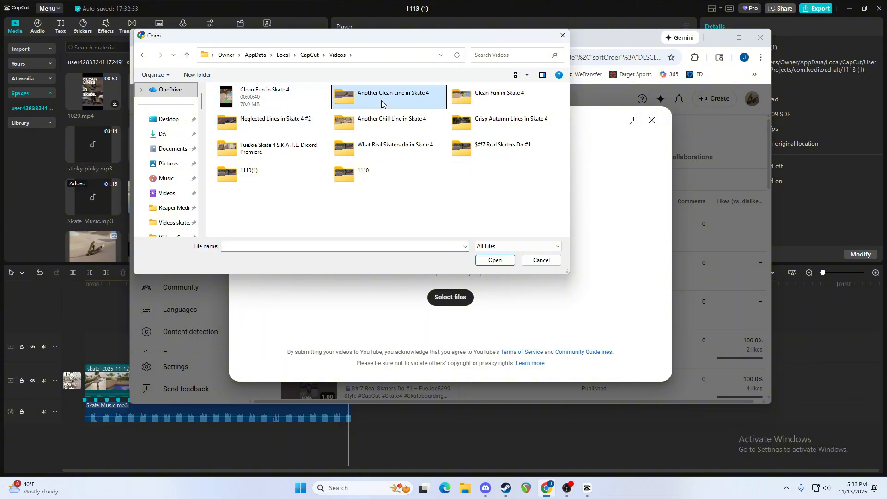
pyautogui.doubleClick(382, 104)
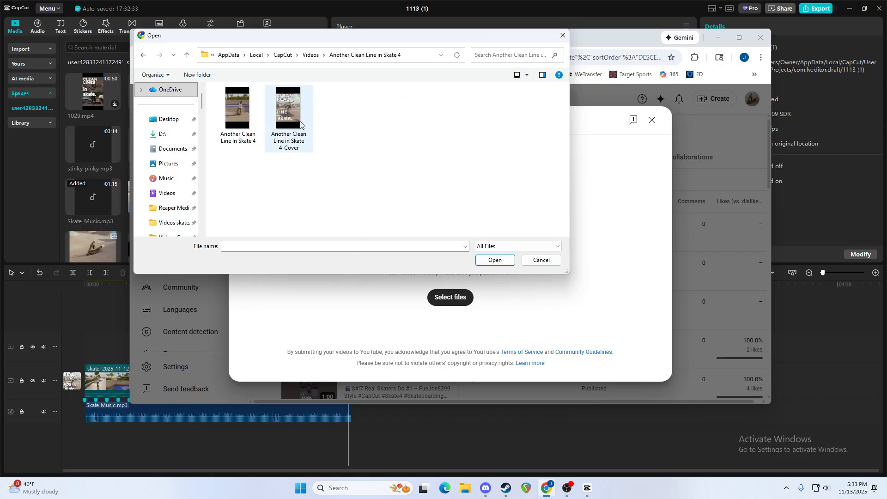
pyautogui.click(289, 109)
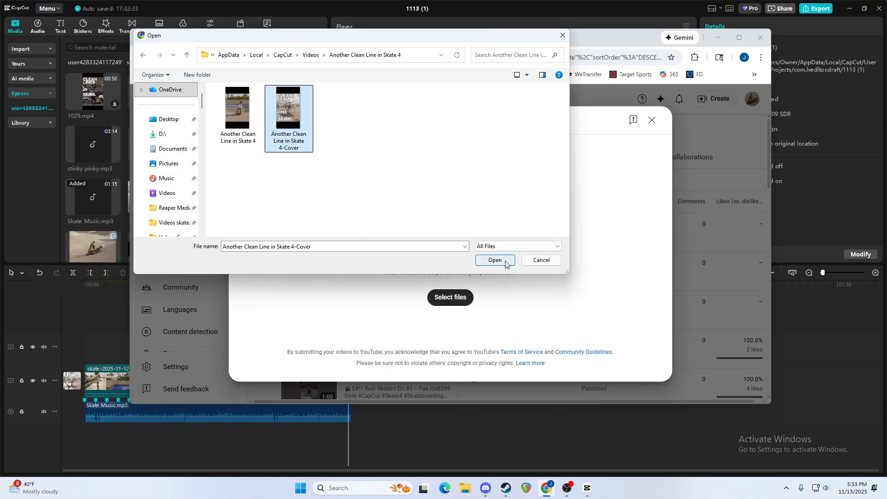
pyautogui.click(238, 111)
pyautogui.click(495, 261)
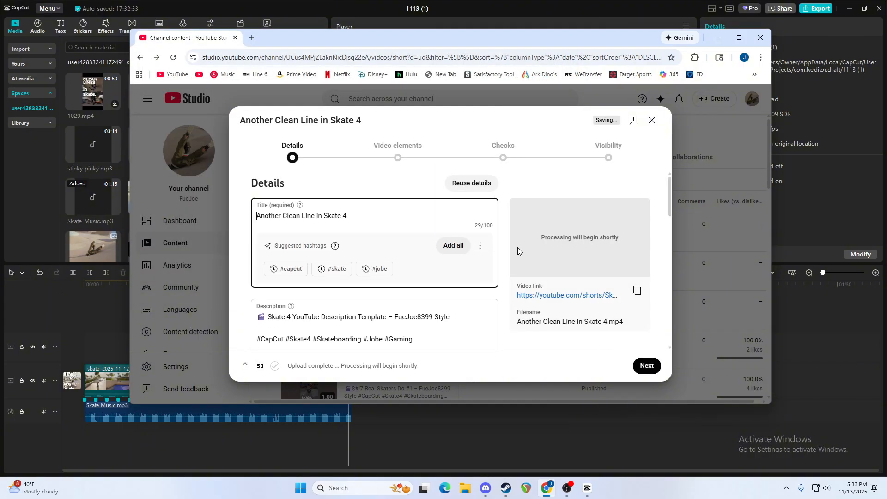
# Replace "Skate 4 YouTube Description Template" in the description's heading with the video title "Another Clean Line in Skate 4".
pyautogui.scroll(-3, 311, 268)
pyautogui.scroll(2, 311, 268)
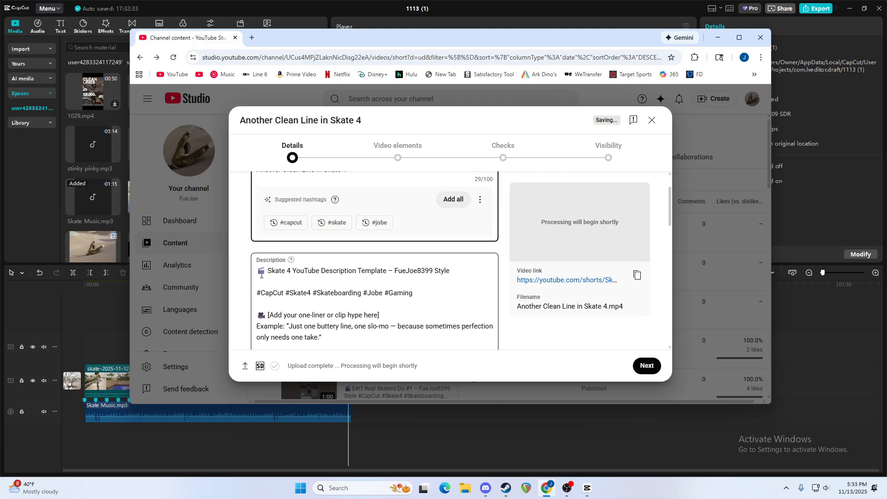
pyautogui.scroll(2, 277, 271)
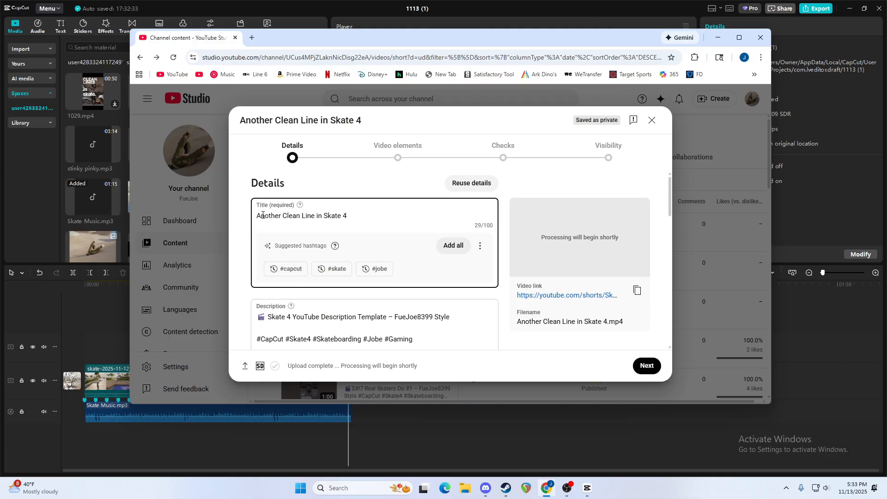
pyautogui.moveTo(350, 216); pyautogui.dragTo(255, 223)
pyautogui.hotkey('ctrl', 'c')
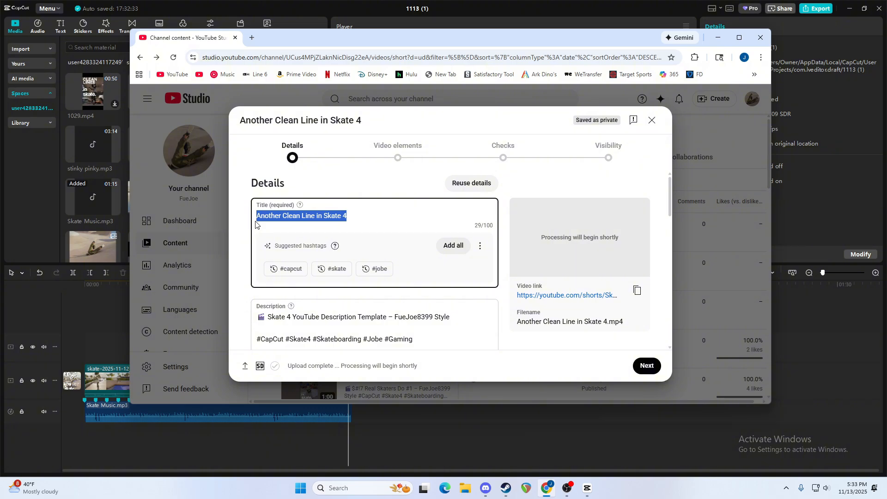
pyautogui.scroll(-2, 284, 235)
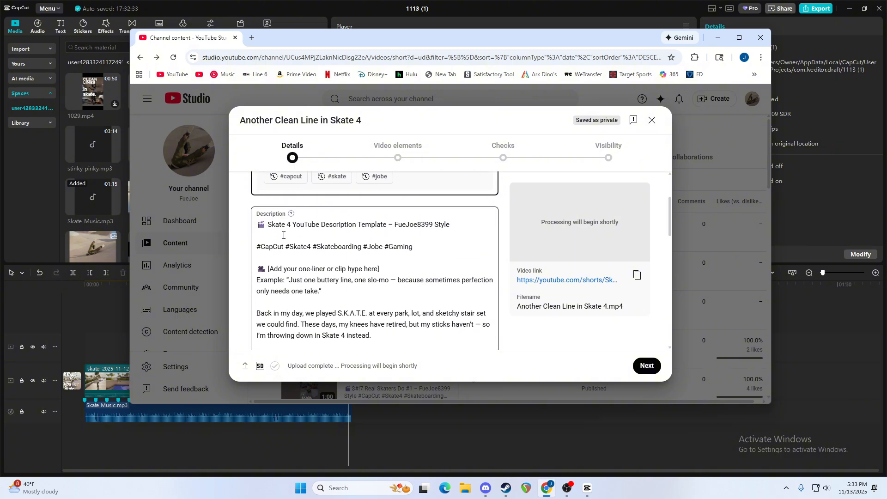
pyautogui.moveTo(267, 226); pyautogui.dragTo(388, 225)
pyautogui.hotkey('ctrl', 'v')
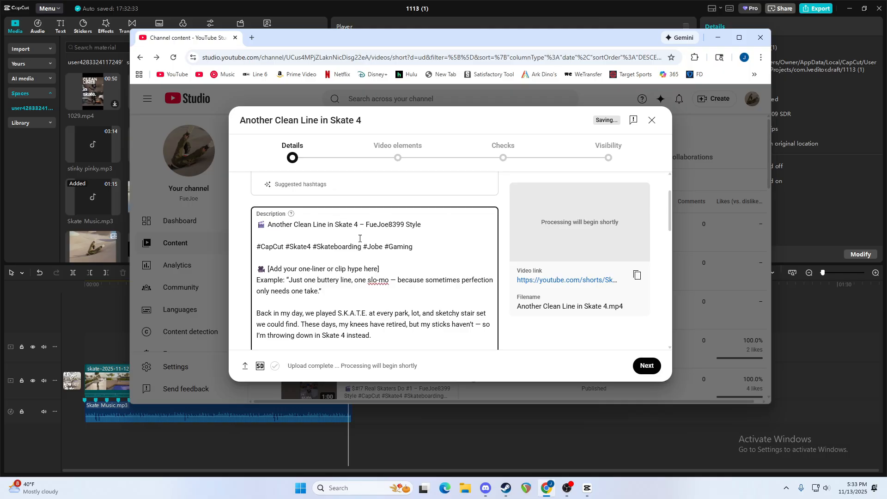
# Replace the one-liner placeholder and its example in the description with "Another line, unclipped!".
pyautogui.scroll(-1, 346, 245)
pyautogui.moveTo(268, 223); pyautogui.dragTo(337, 246)
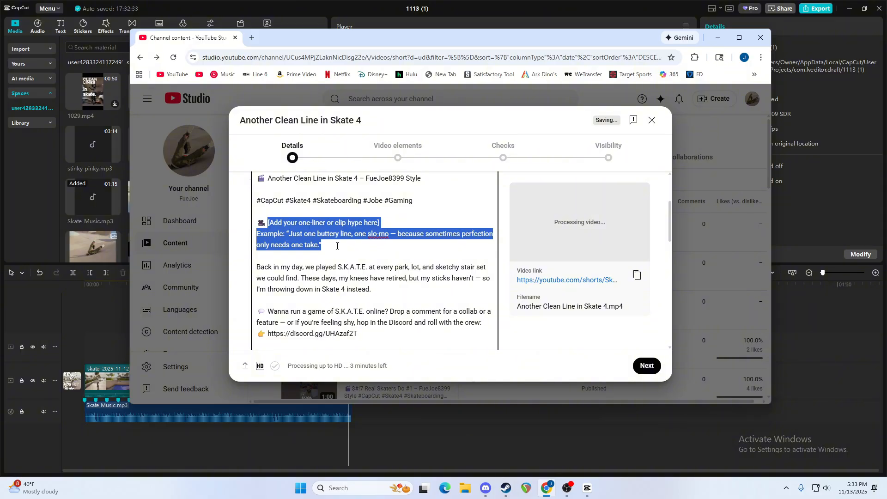
pyautogui.write('Another line, no clip')
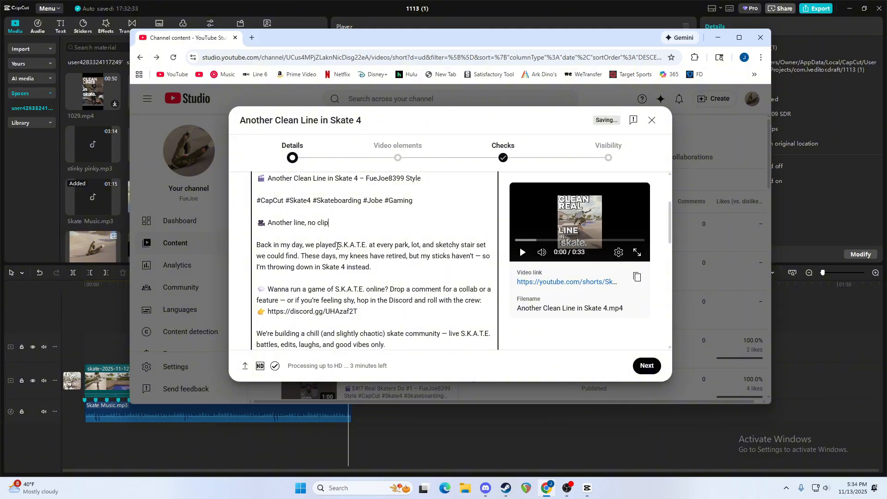
pyautogui.press('BackSpace')
pyautogui.press('BackSpace')
pyautogui.press('BackSpace')
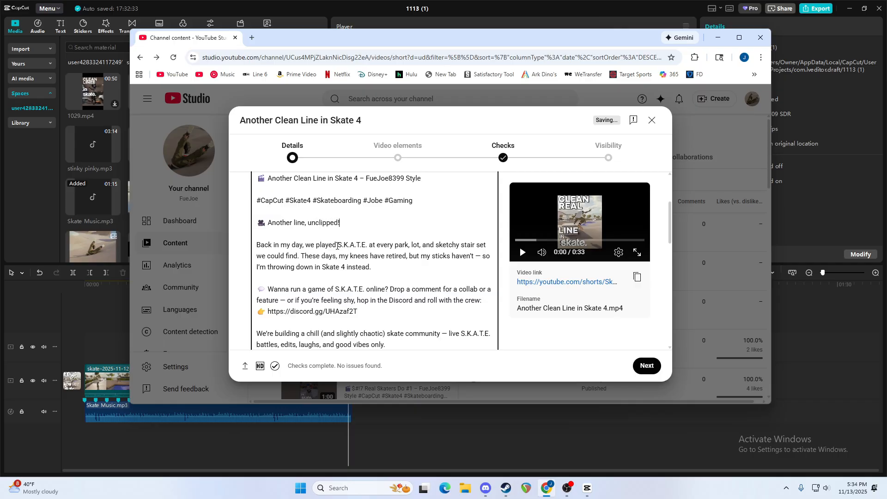
# Replace the next-video placeholder in the description with the copied youtube.com/shorts/OzSZa6ypuRg link from the clipboard history.
pyautogui.scroll(-5, 337, 245)
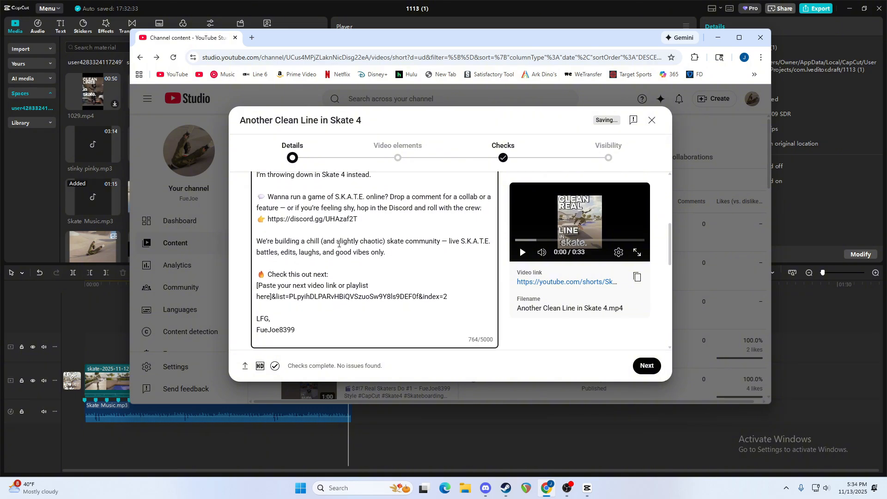
pyautogui.scroll(-1, 340, 242)
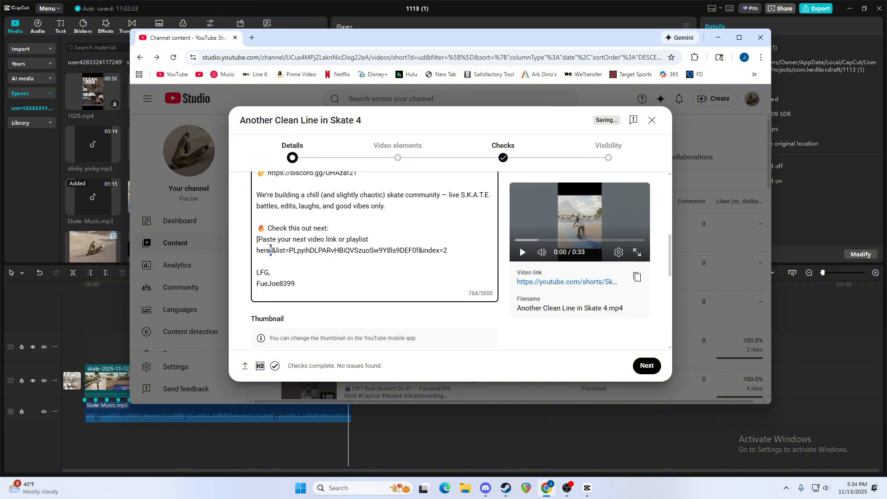
pyautogui.moveTo(271, 250); pyautogui.dragTo(257, 239)
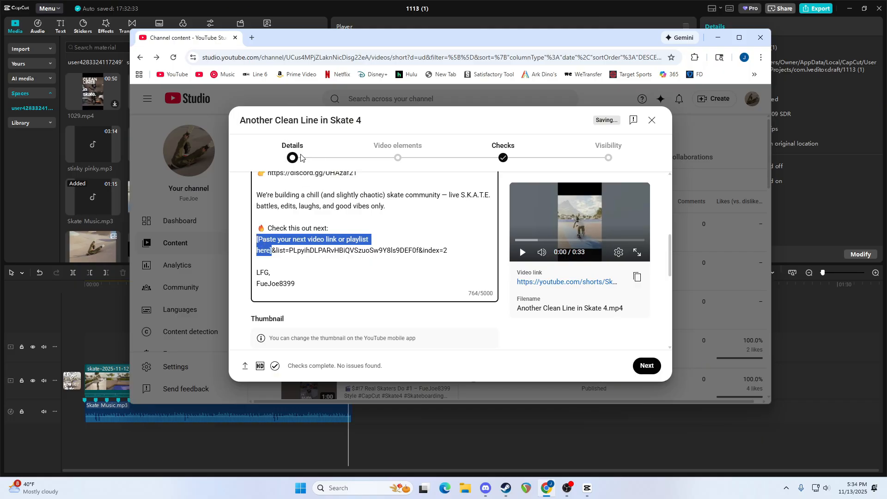
pyautogui.press('super+v')
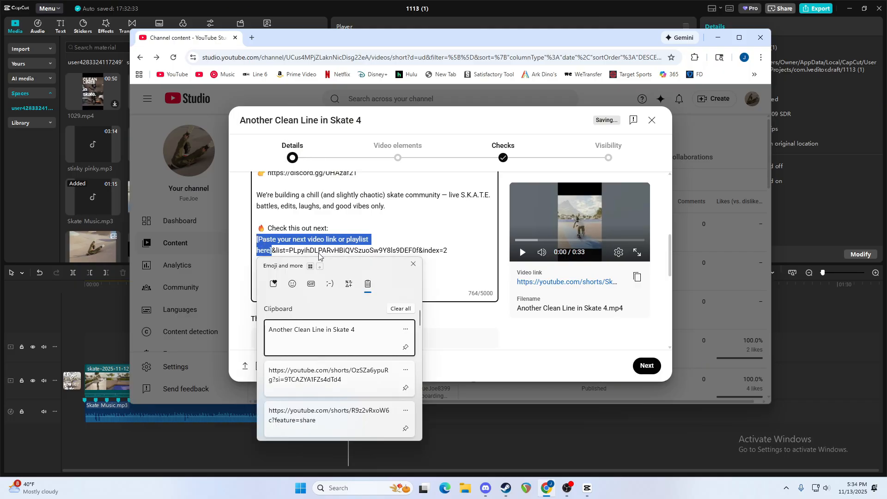
pyautogui.click(335, 384)
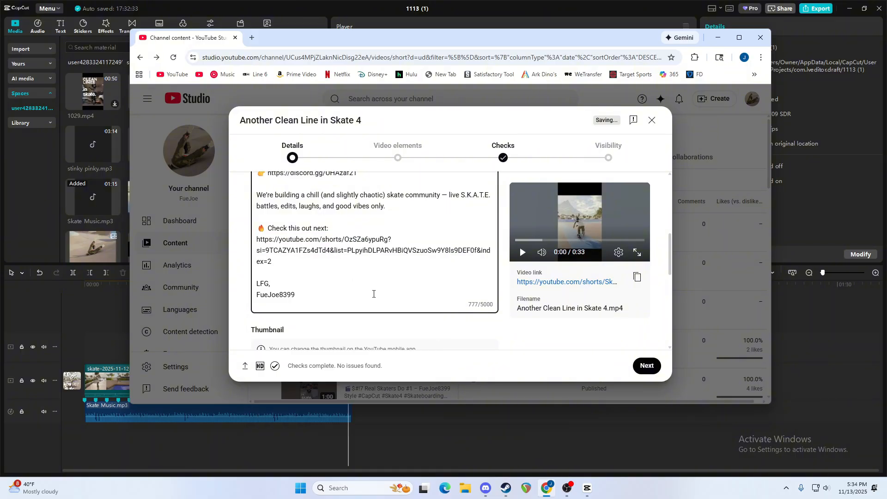
# Add the video to the "Skate 4 Clips" playlist.
pyautogui.scroll(6, 385, 290)
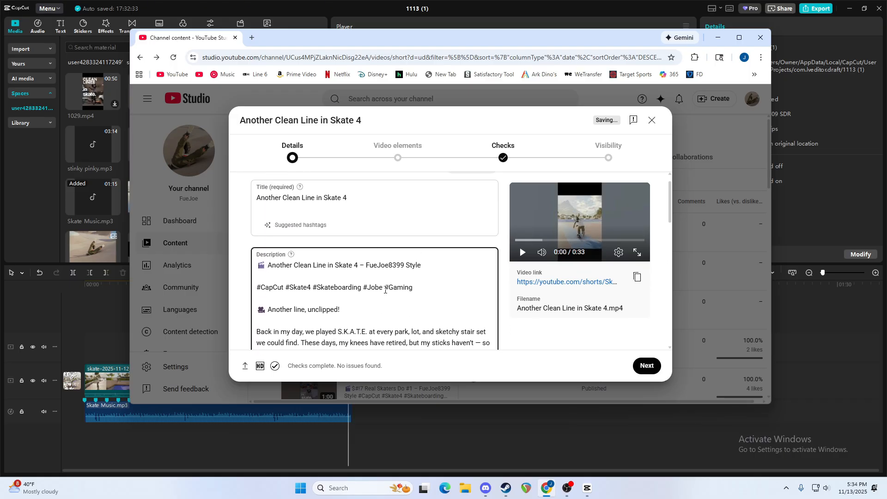
pyautogui.scroll(-3, 385, 290)
pyautogui.scroll(-8, 385, 290)
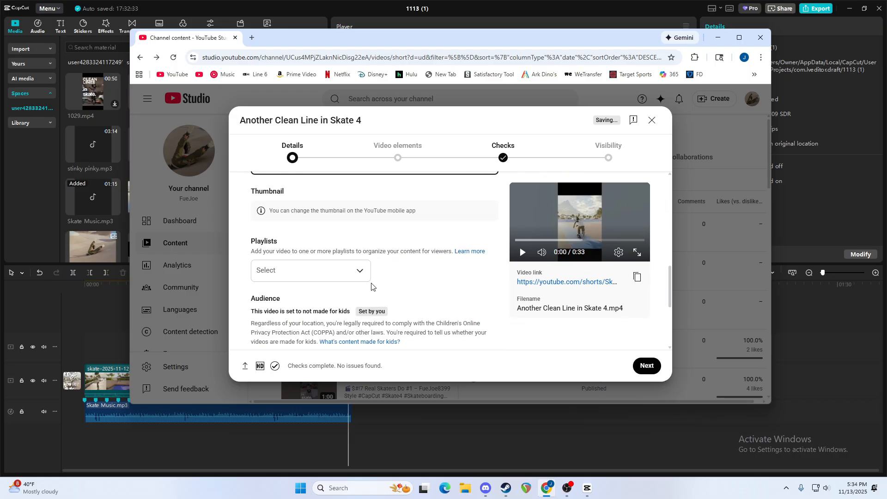
pyautogui.click(321, 273)
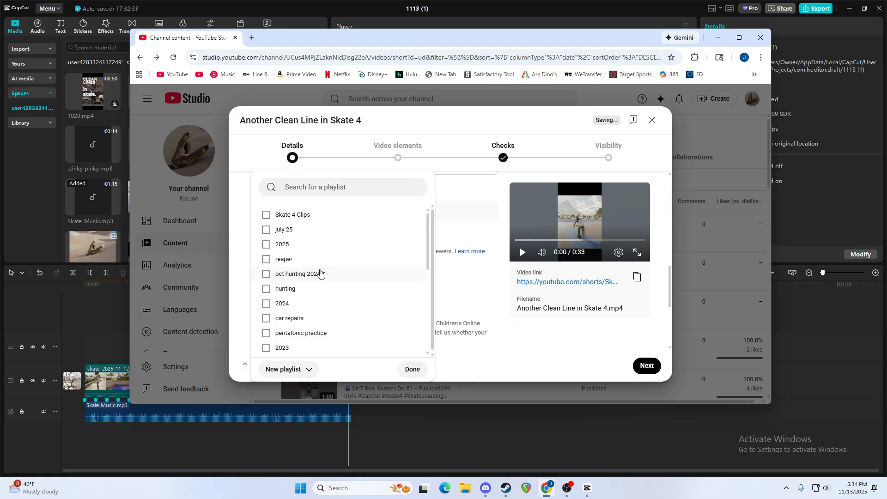
pyautogui.click(288, 216)
pyautogui.click(413, 369)
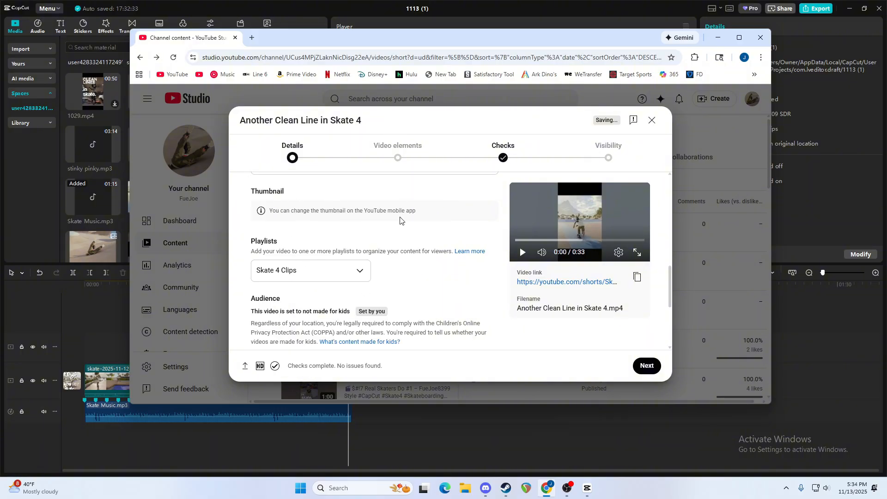
# Expand the additional video details and set the game title to "Skate." under the Gaming category.
pyautogui.scroll(-2, 386, 272)
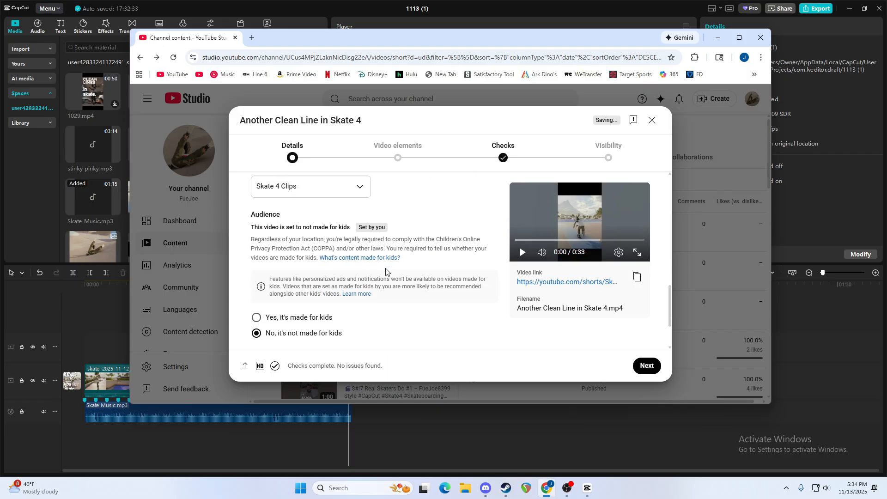
pyautogui.scroll(-2, 385, 272)
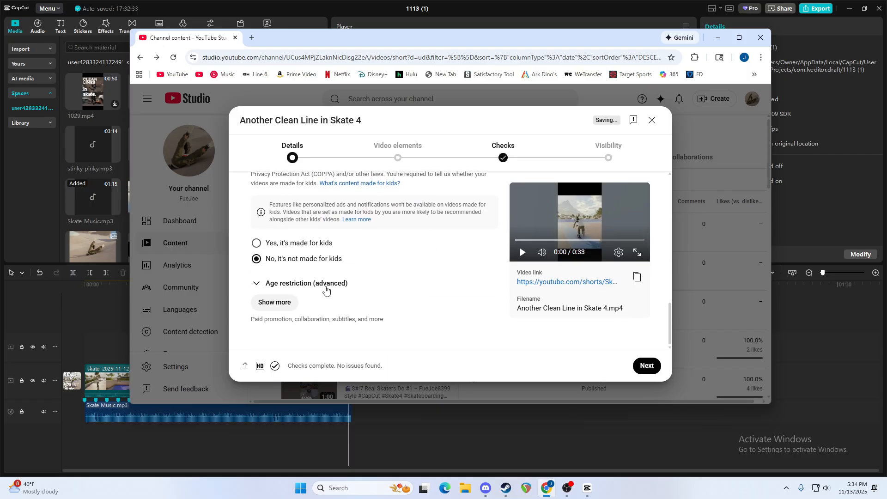
pyautogui.click(284, 308)
pyautogui.scroll(-3, 390, 300)
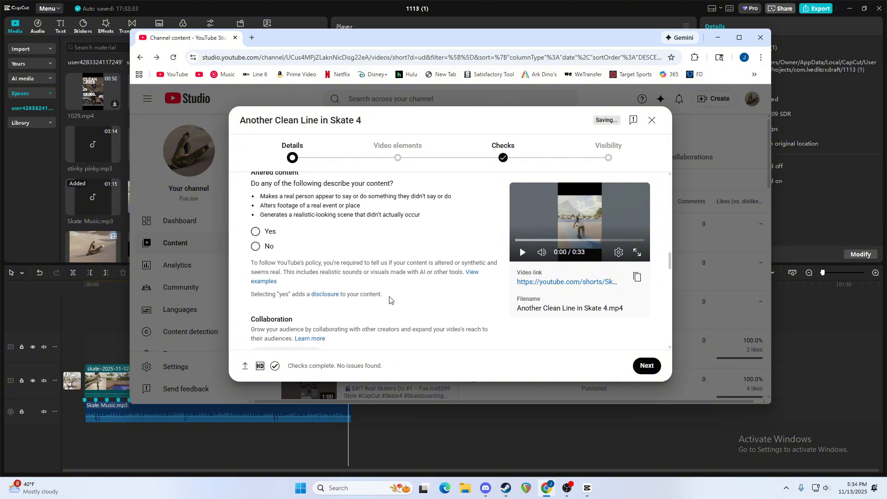
pyautogui.scroll(-15, 390, 300)
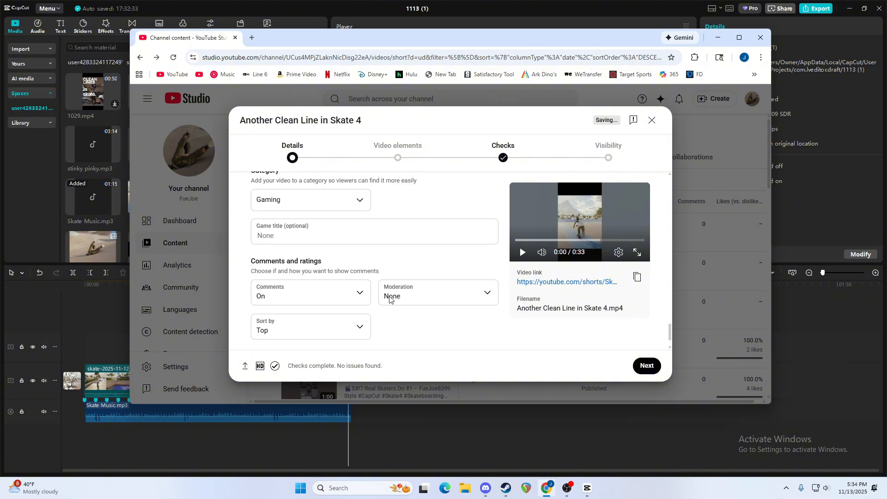
pyautogui.scroll(1, 389, 299)
pyautogui.click(302, 289)
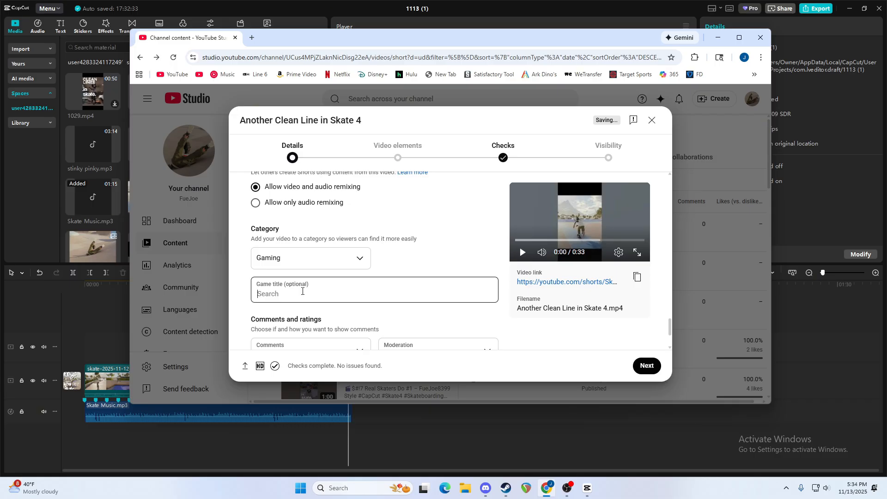
pyautogui.write('skate')
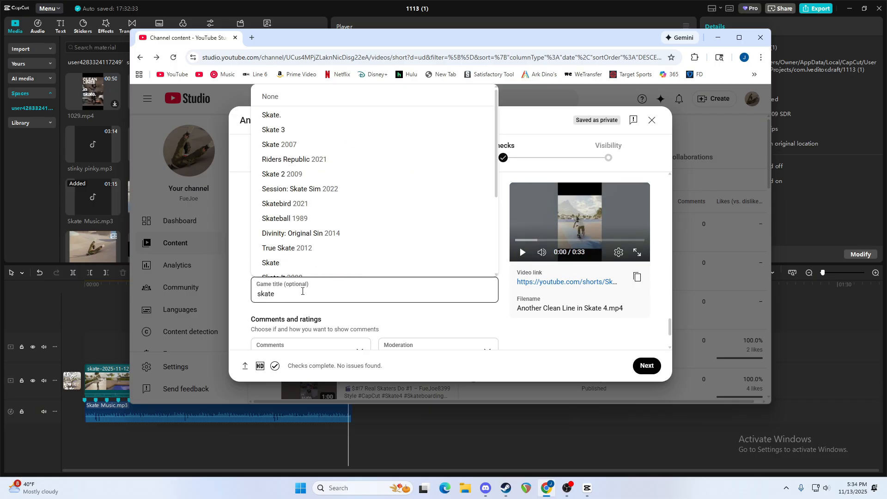
pyautogui.click(287, 119)
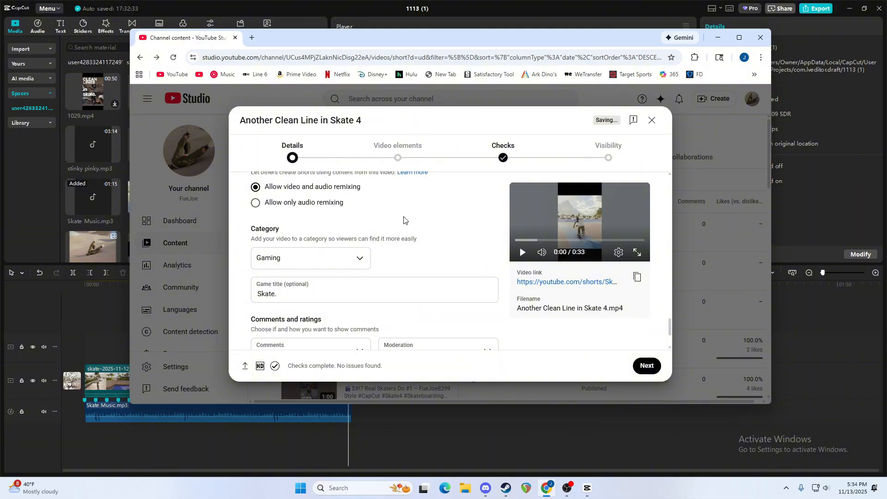
# Check the remaining license, remixing and comment settings, and continue to the video elements stage.
pyautogui.scroll(-2, 404, 219)
pyautogui.scroll(5, 404, 217)
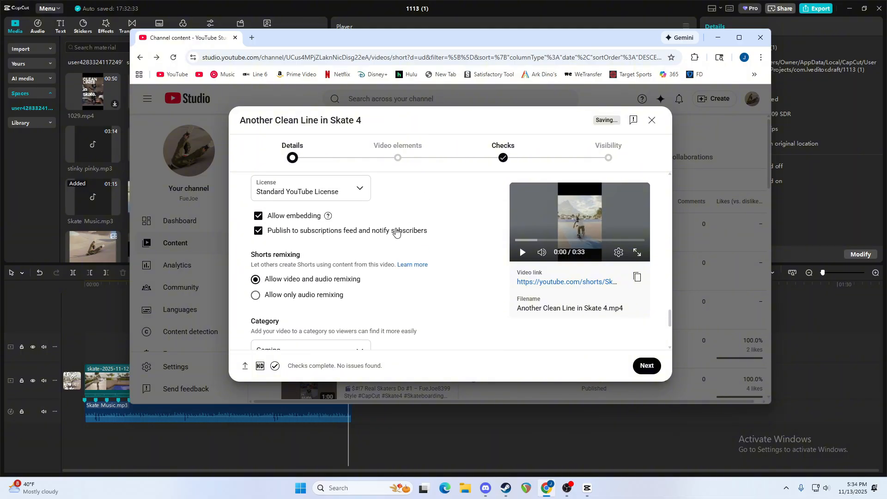
pyautogui.scroll(-5, 413, 219)
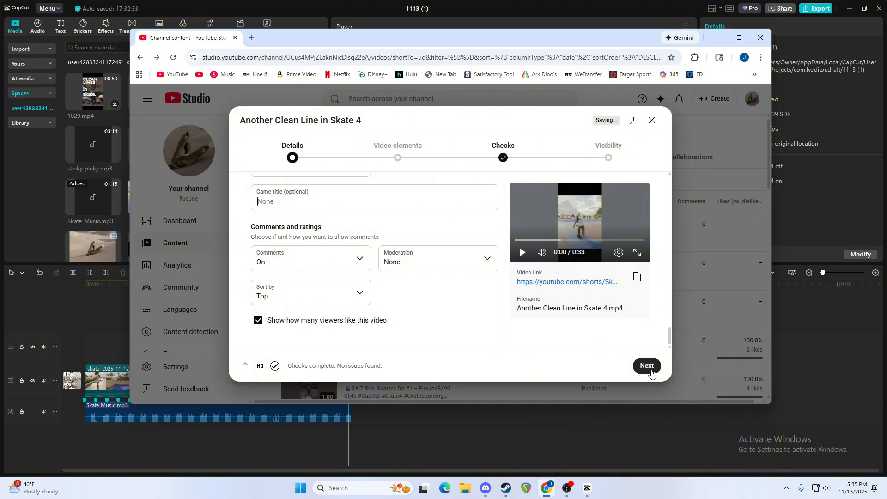
pyautogui.click(650, 369)
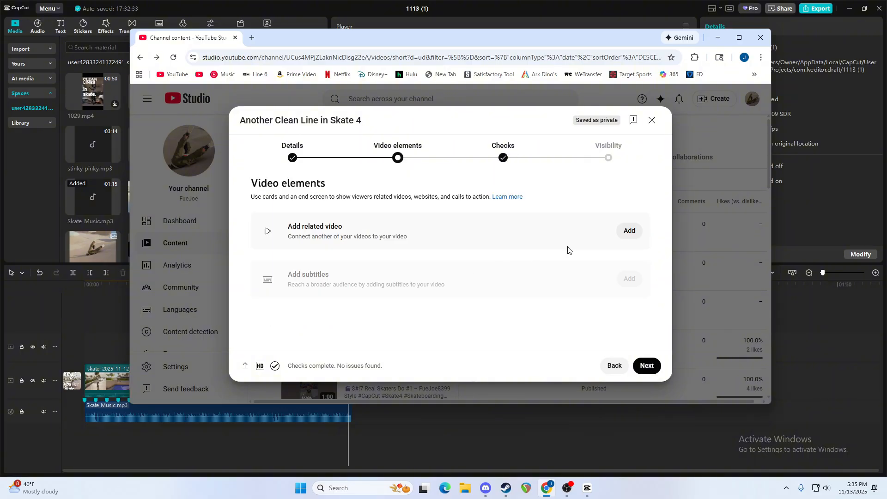
# Add "Eye The lines in skate 4" as the related video.
pyautogui.click(627, 232)
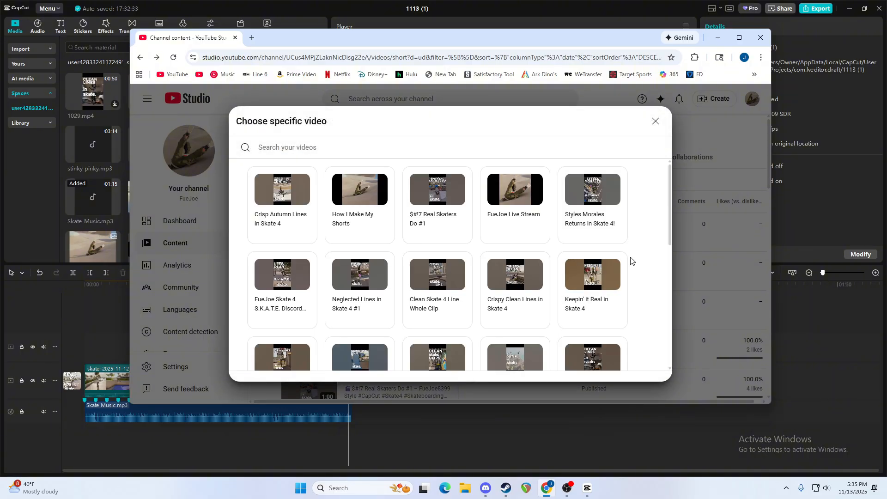
pyautogui.scroll(-10, 631, 261)
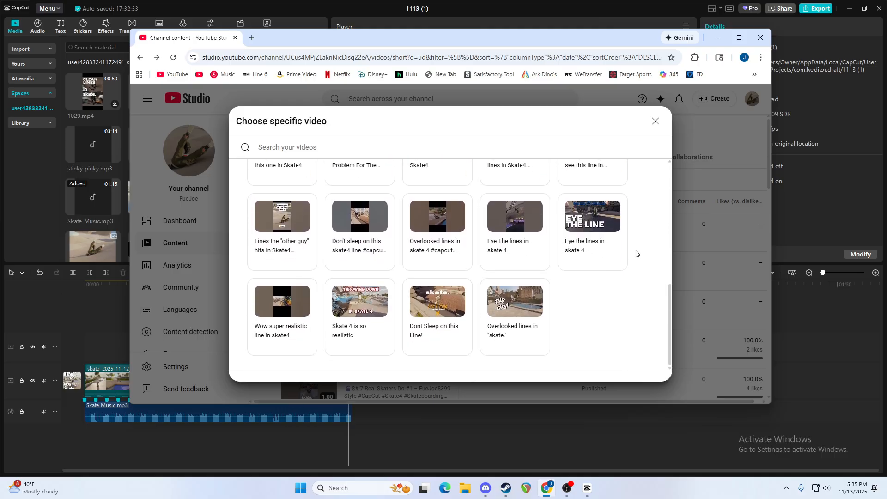
pyautogui.scroll(3, 635, 256)
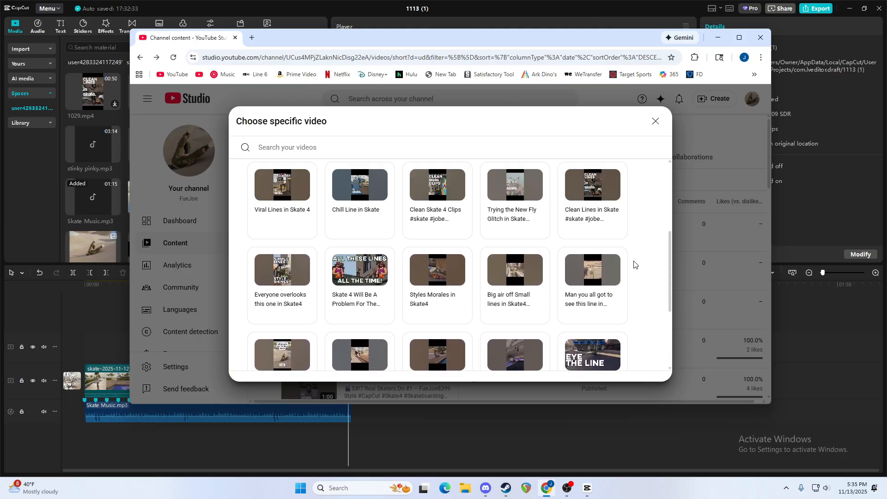
pyautogui.scroll(-2, 633, 263)
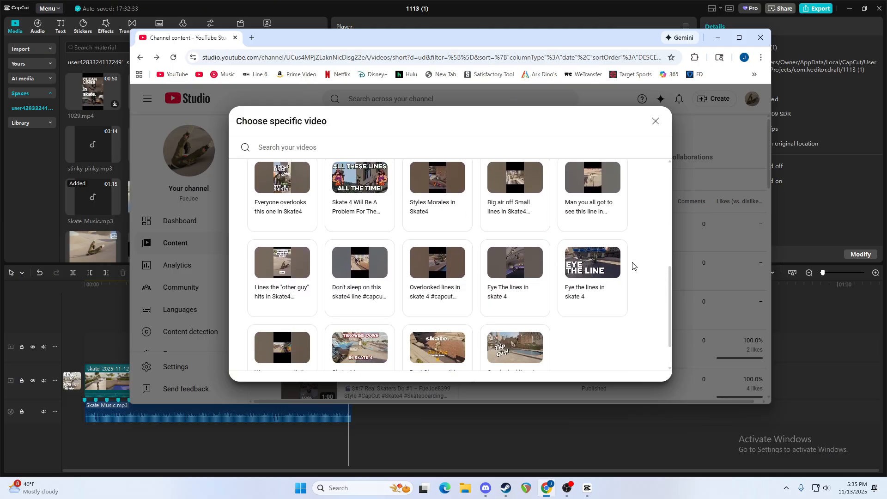
pyautogui.click(525, 294)
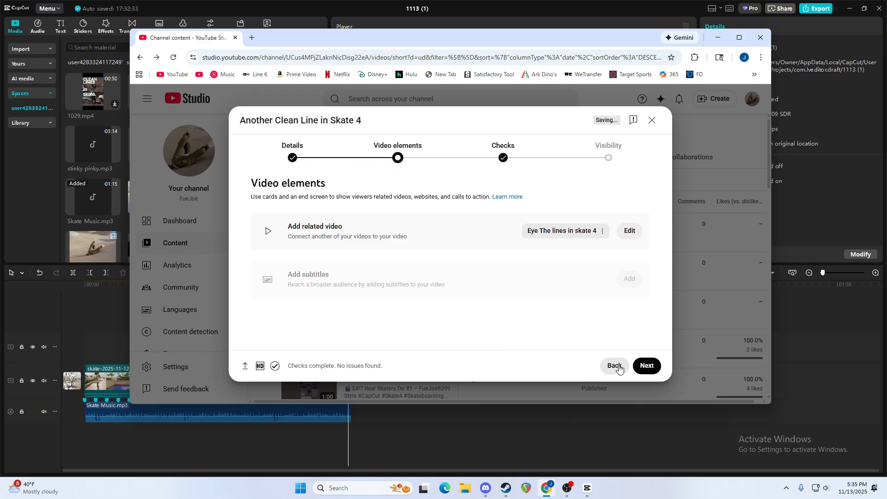
# Proceed through the checks to the visibility stage and set the video to Unlisted.
pyautogui.click(650, 368)
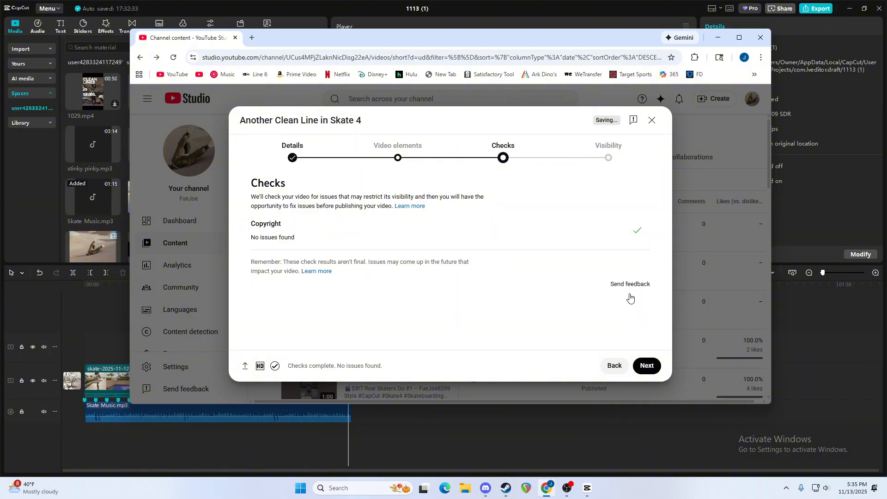
pyautogui.click(655, 372)
pyautogui.click(305, 279)
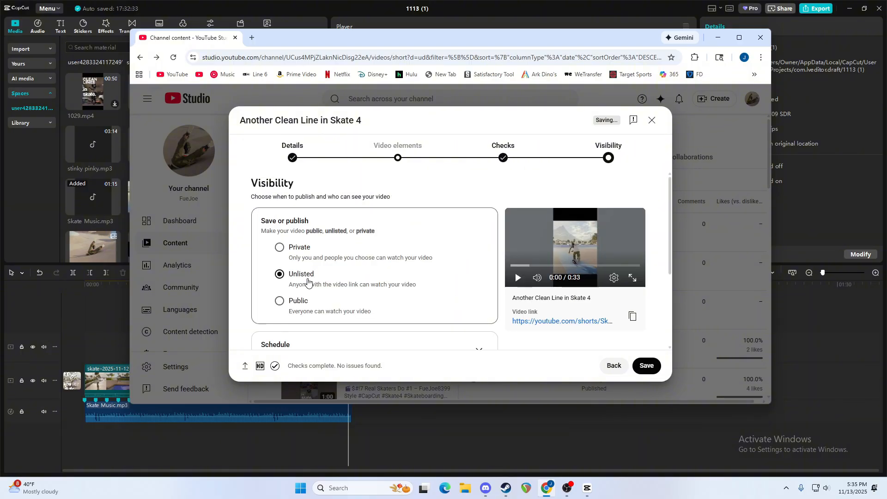
pyautogui.scroll(-1, 328, 261)
pyautogui.scroll(-1, 457, 284)
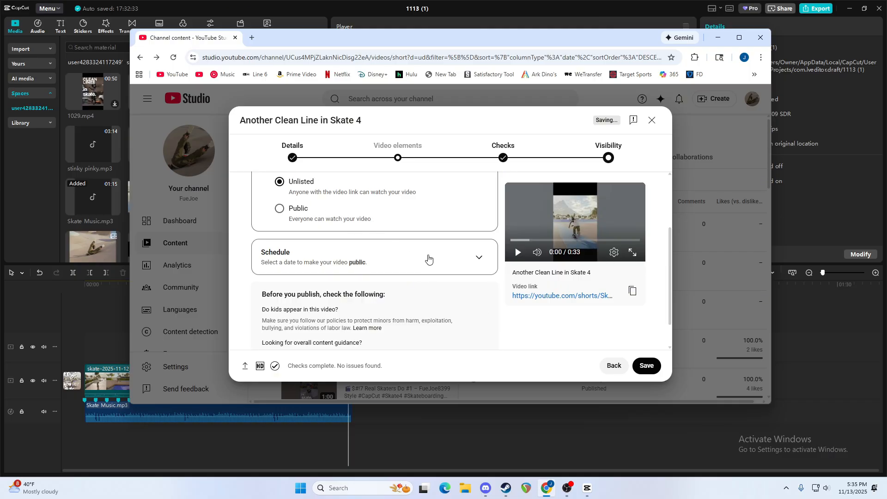
# Switch the video to scheduled publishing and set the public release date to Nov 18, 2025.
pyautogui.click(479, 259)
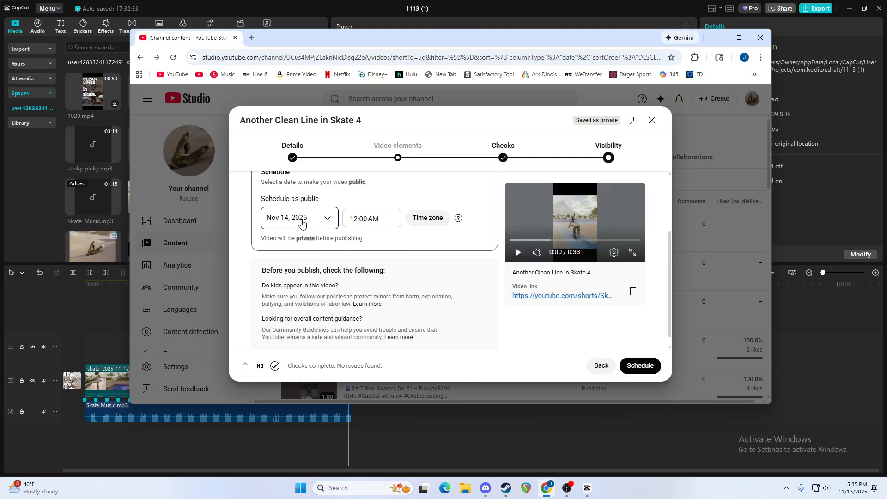
pyautogui.click(330, 221)
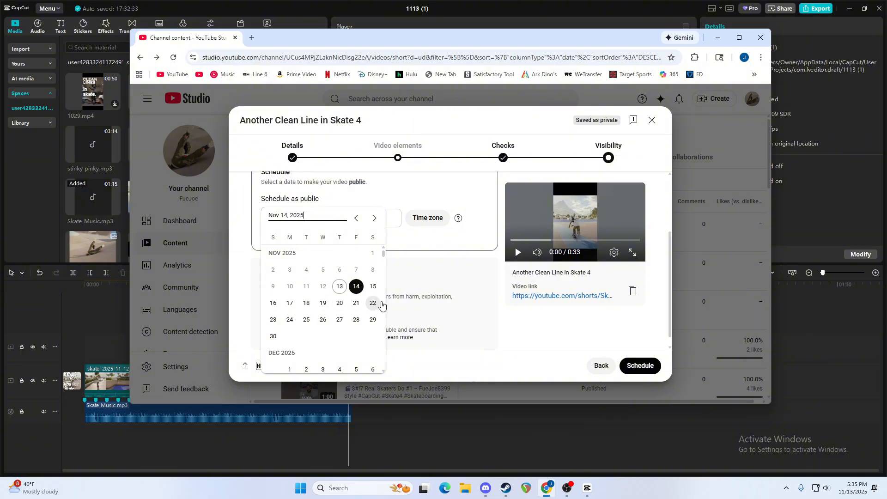
pyautogui.click(306, 303)
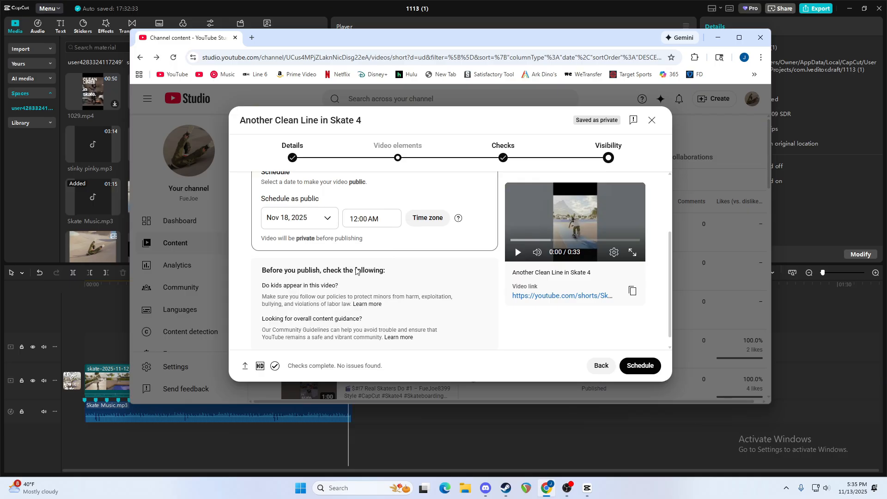
# Set the scheduled release time to 12:00 PM in the (GMT-0500) Local Time zone.
pyautogui.click(385, 220)
pyautogui.click(386, 221)
pyautogui.click(385, 221)
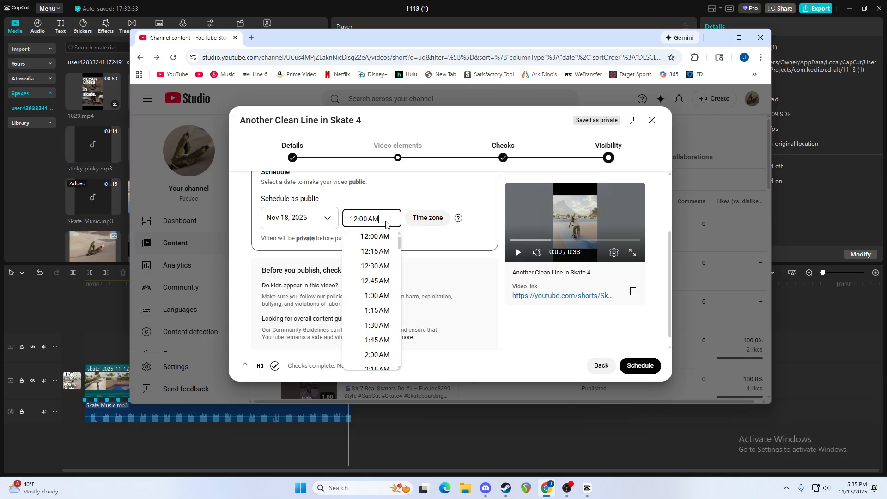
pyautogui.scroll(-1, 382, 285)
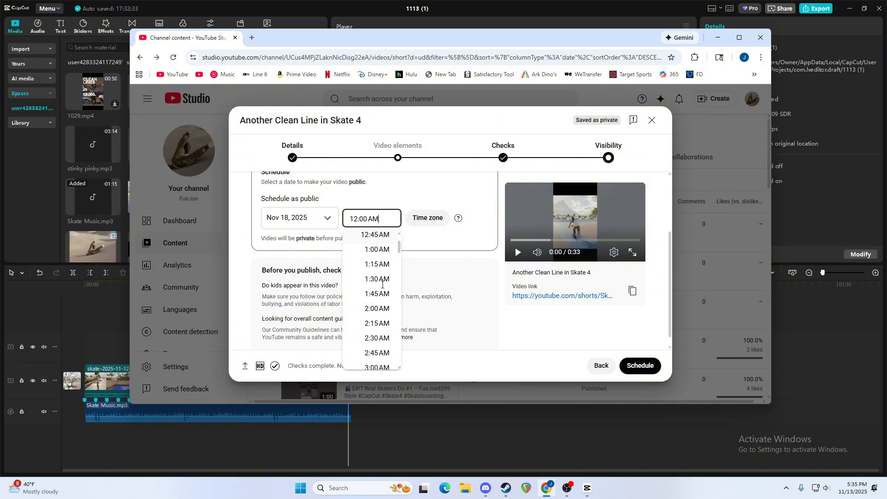
pyautogui.scroll(1, 382, 285)
pyautogui.scroll(-1, 382, 285)
pyautogui.scroll(-10, 382, 285)
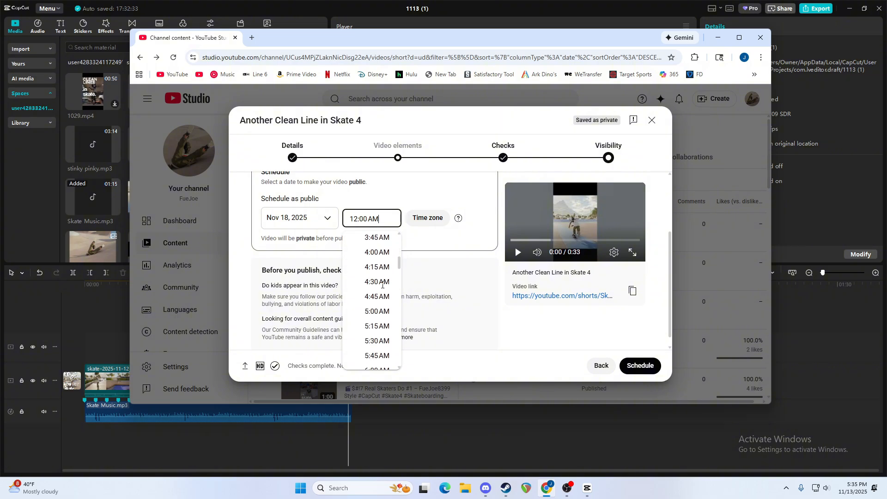
pyautogui.scroll(-3, 382, 285)
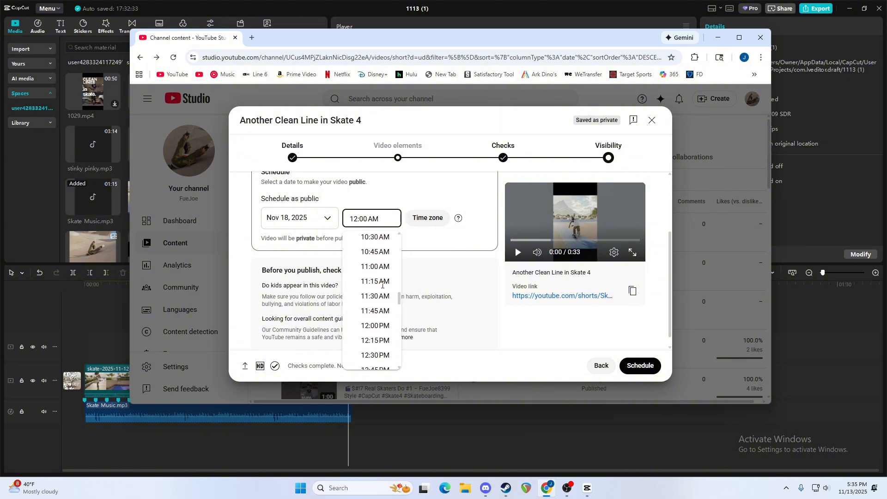
pyautogui.click(380, 257)
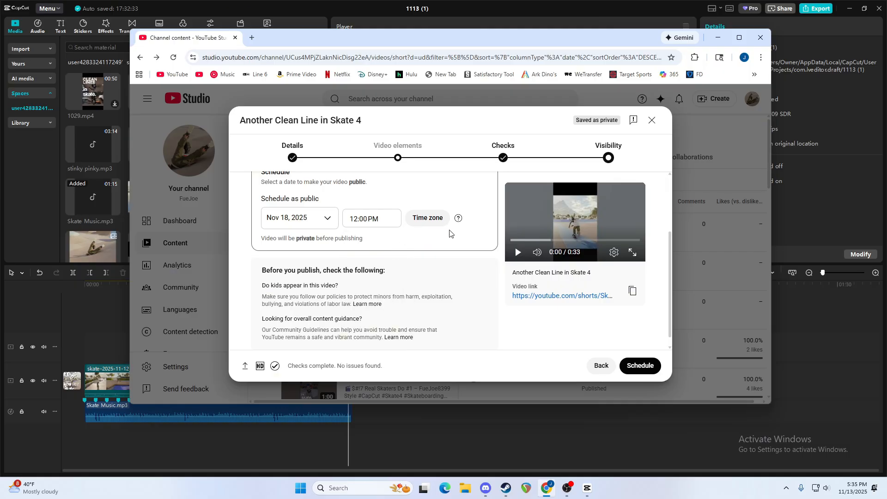
pyautogui.click(425, 227)
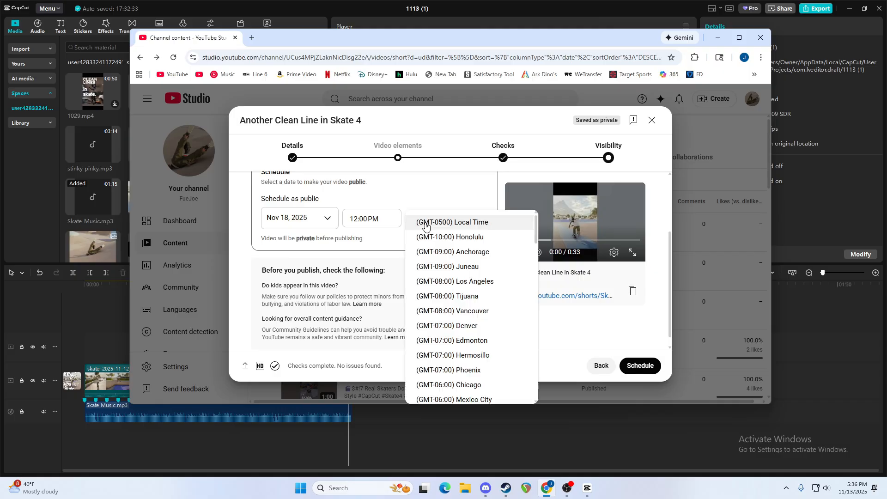
pyautogui.click(425, 225)
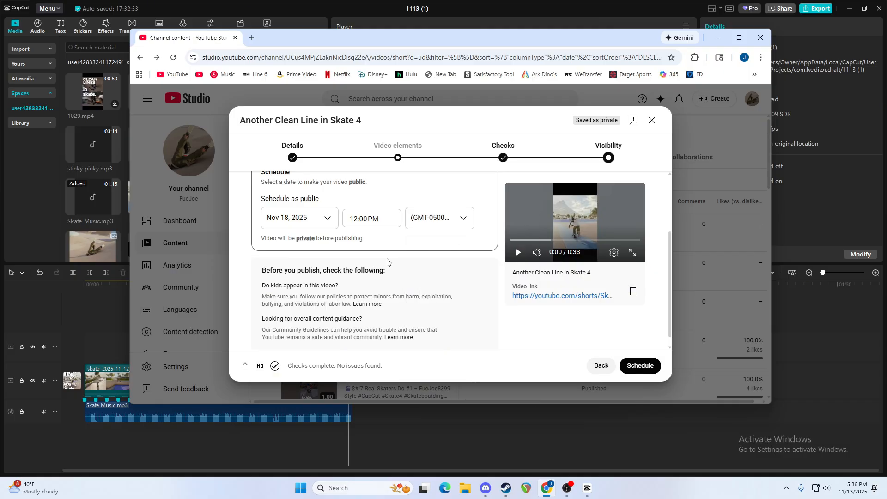
# Check the pre-publish guidance, schedule the video, and close the confirmation to return to the channel content.
pyautogui.scroll(-1, 376, 282)
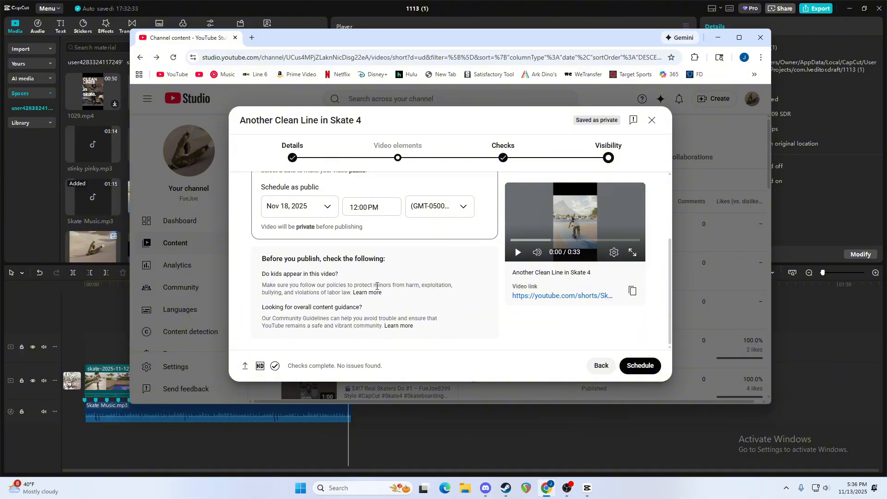
pyautogui.scroll(3, 376, 286)
pyautogui.scroll(-3, 376, 289)
pyautogui.click(640, 367)
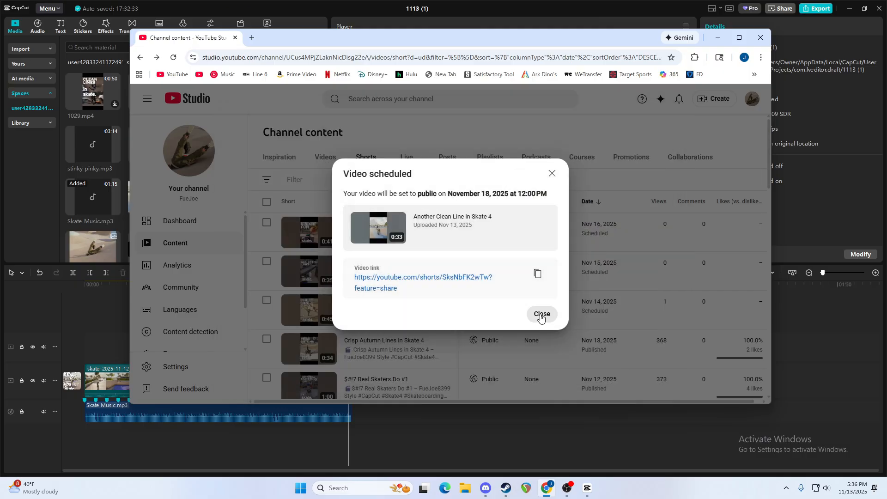
pyautogui.click(540, 317)
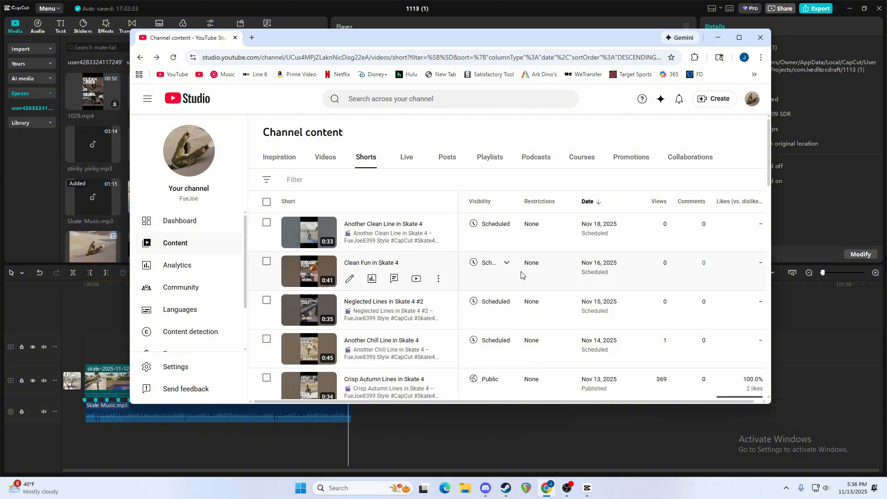